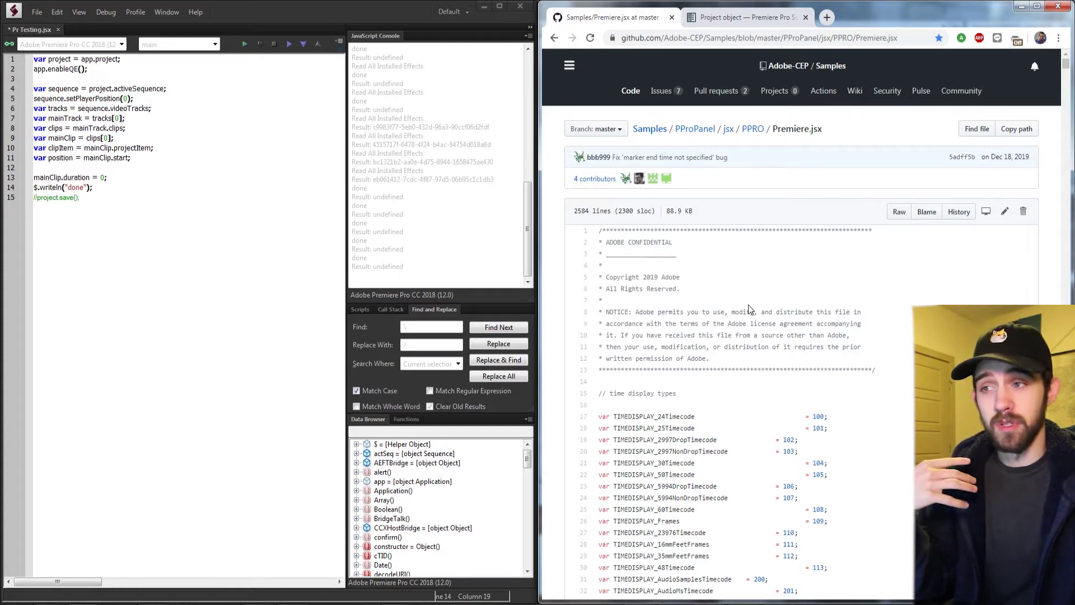
Step: Select the whole Pr Testing.jsx script, deselect it, and bring up the Help menu
key("ctrl+a")
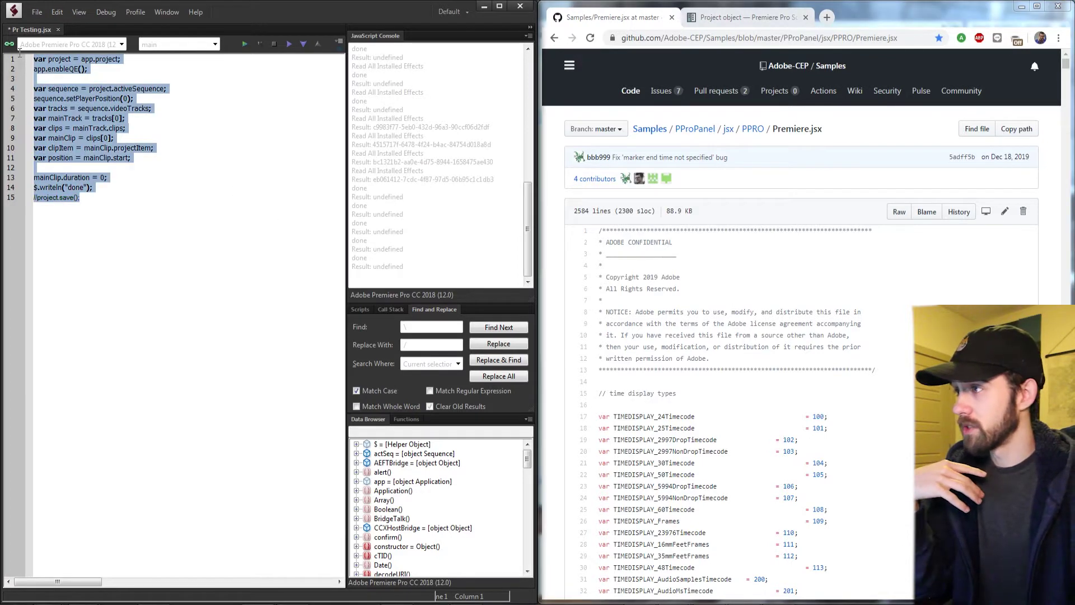
left_click(147, 149)
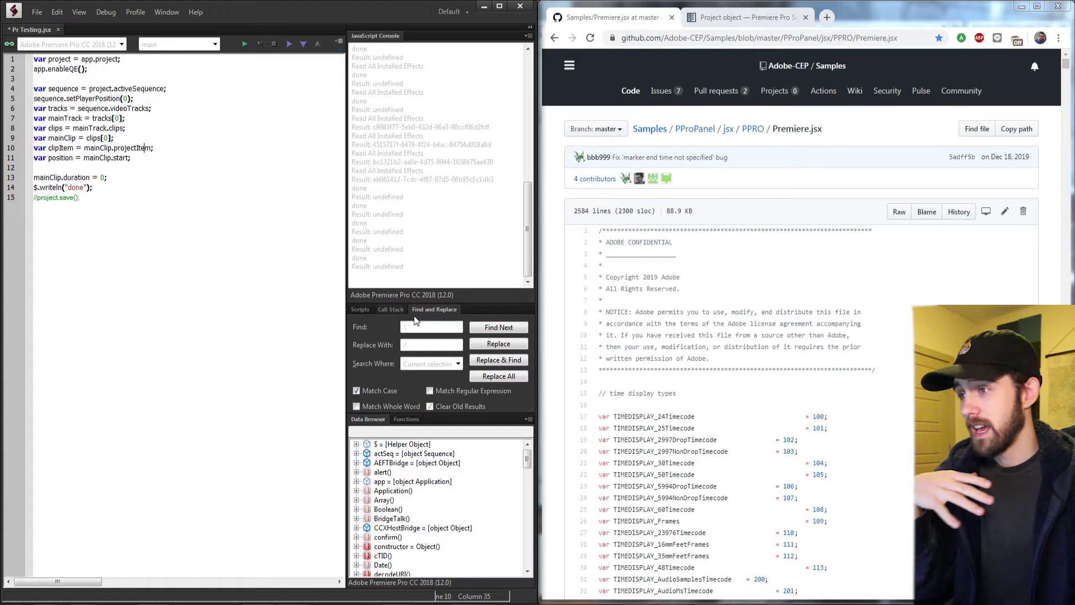
left_click(196, 12)
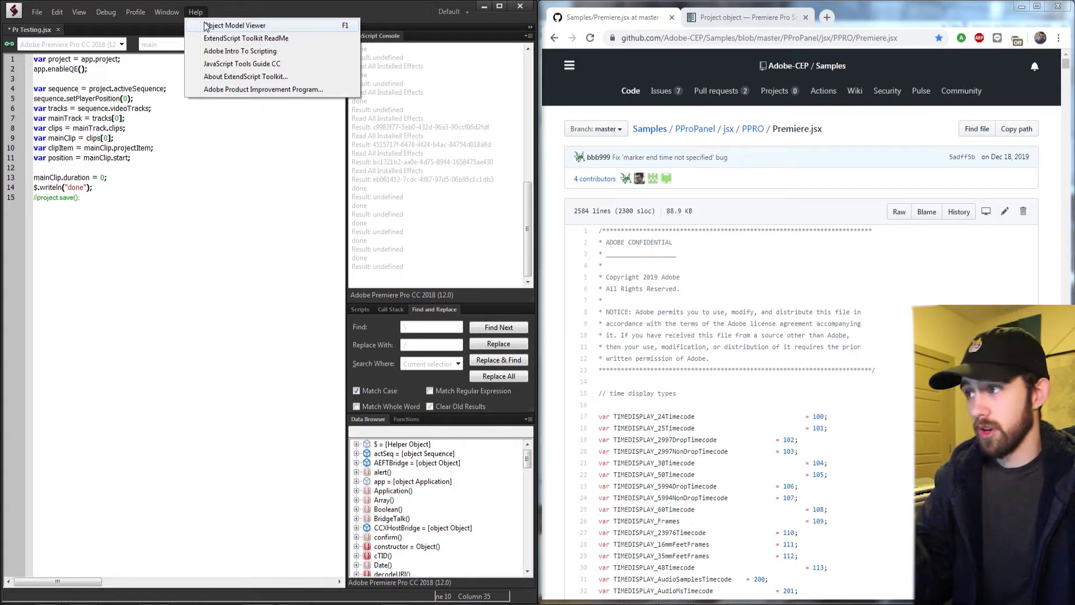
Step: Open the Object Model Viewer and browse the Adobe Premiere Pro CC 2018 (12.0) Object Model
left_click(206, 26)
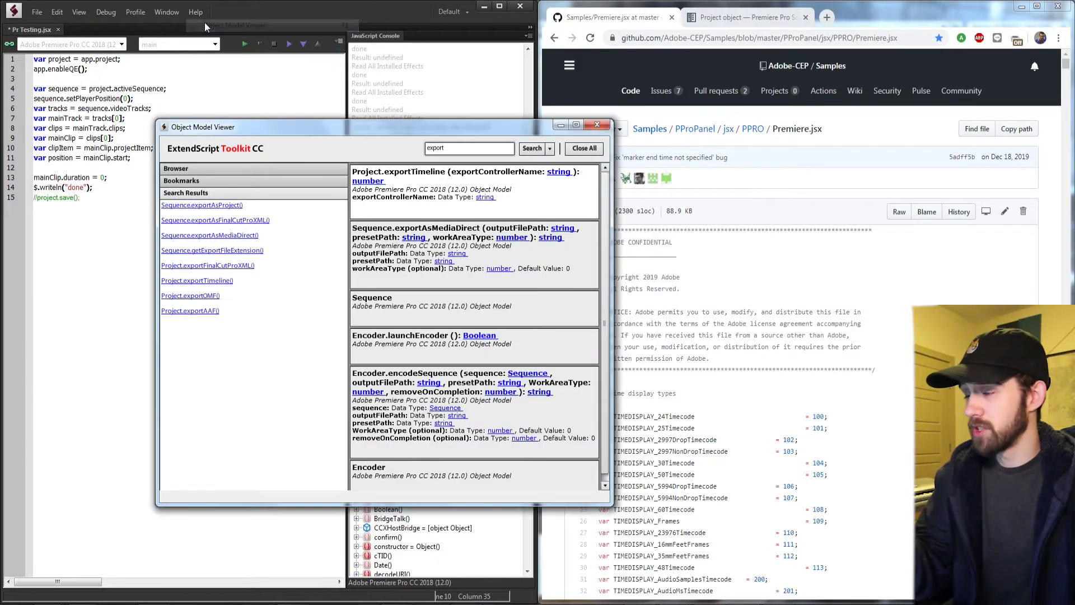
left_click(206, 182)
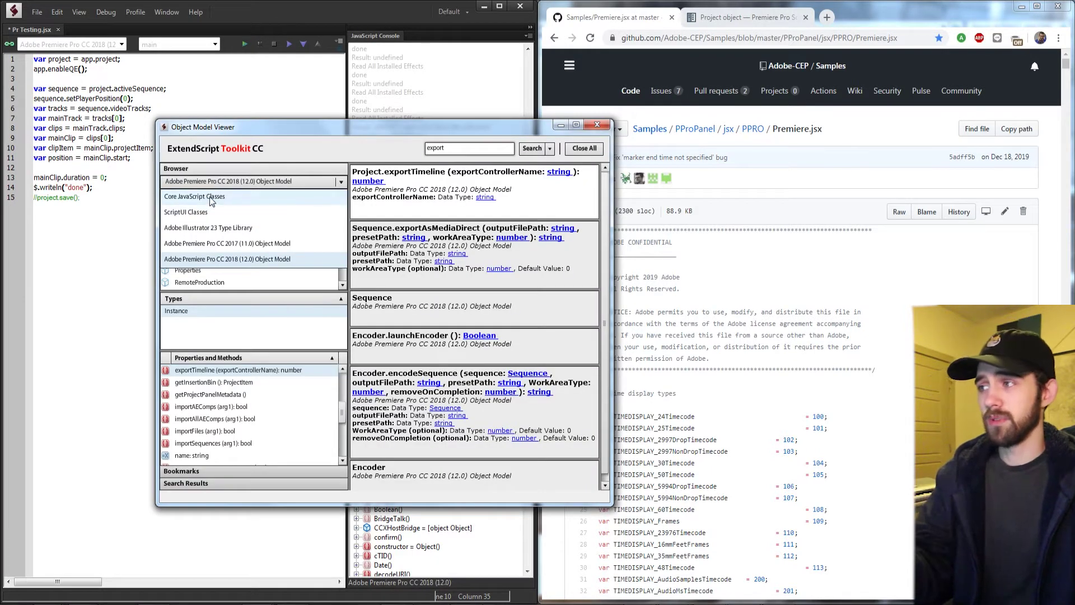
left_click(252, 181)
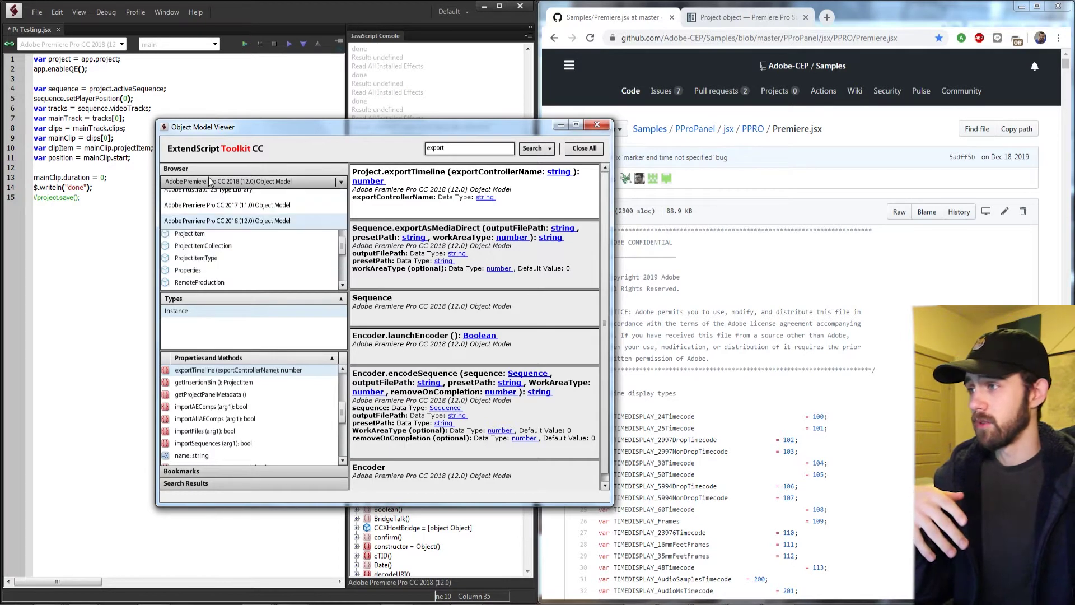
left_click(252, 182)
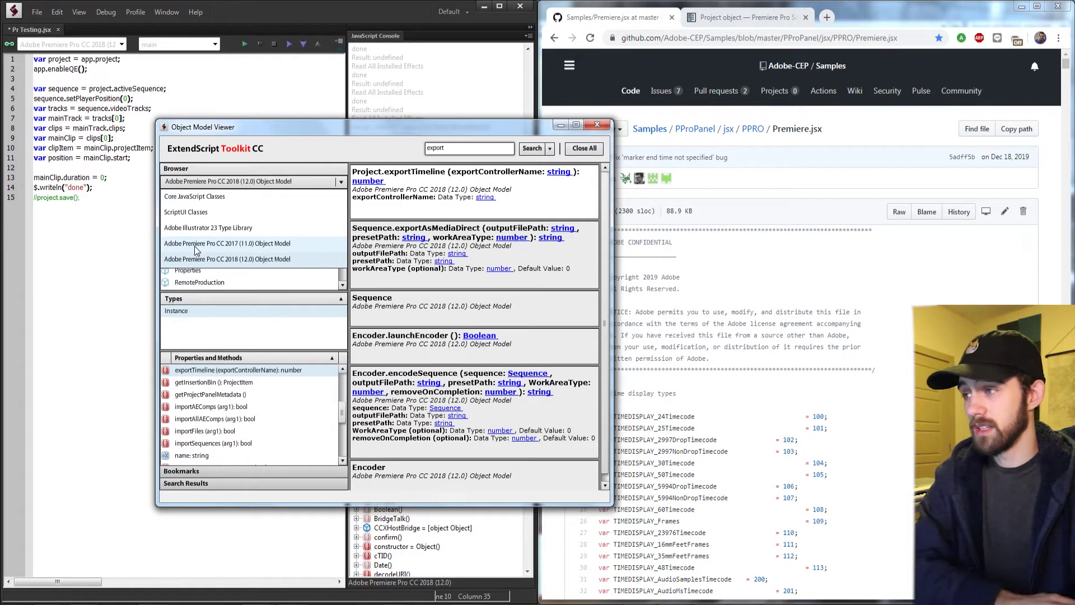
left_click(236, 259)
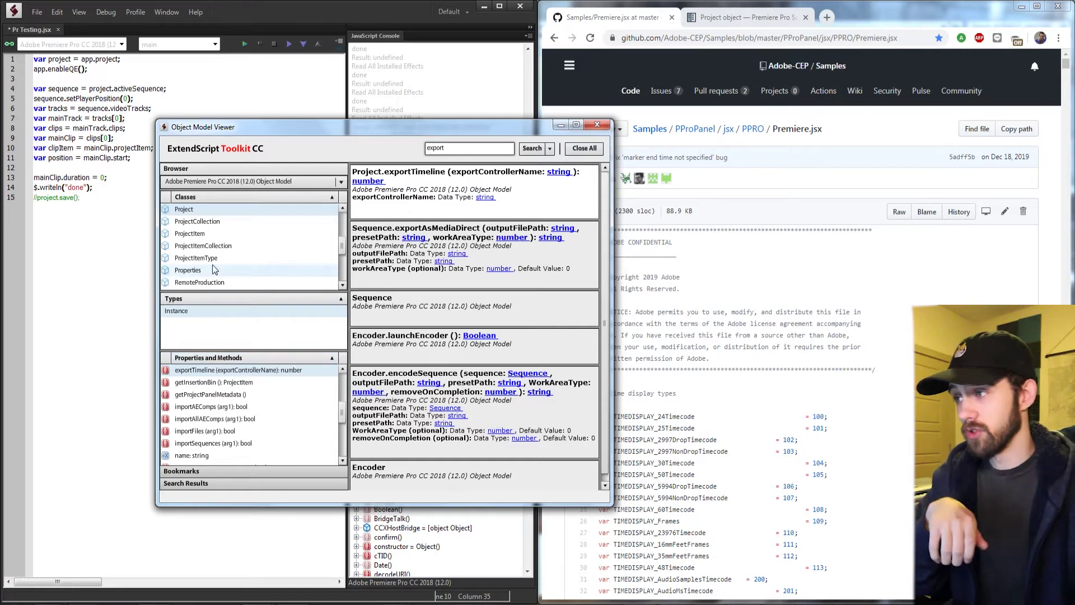
Step: Look through the Anywhere, App, Csxs, CsxsResourceCentral and ProjectItemType classes
scroll(213, 264, "up", 5)
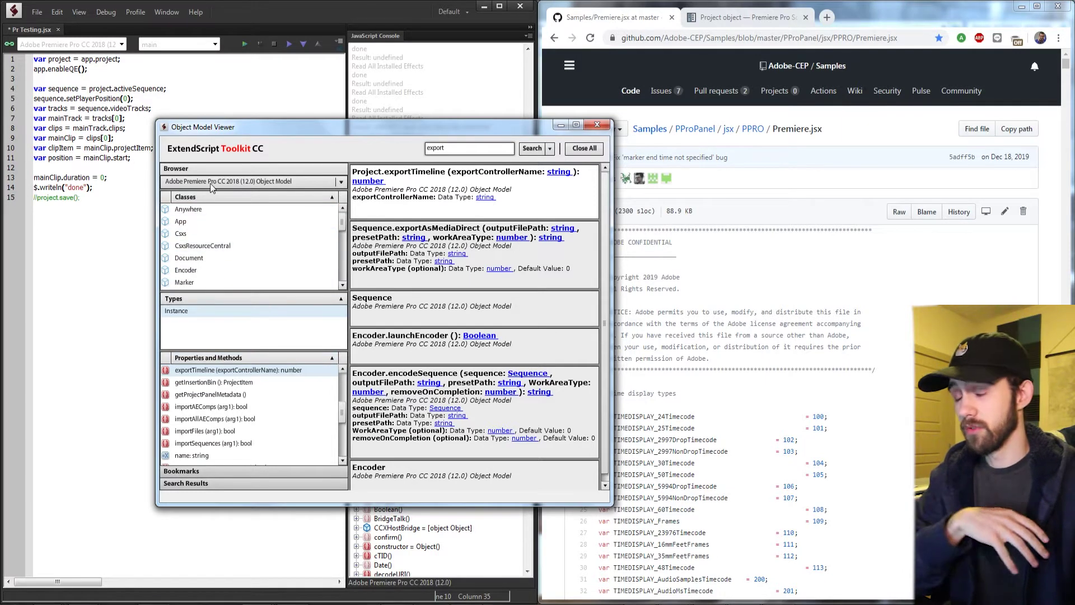
left_click(202, 210)
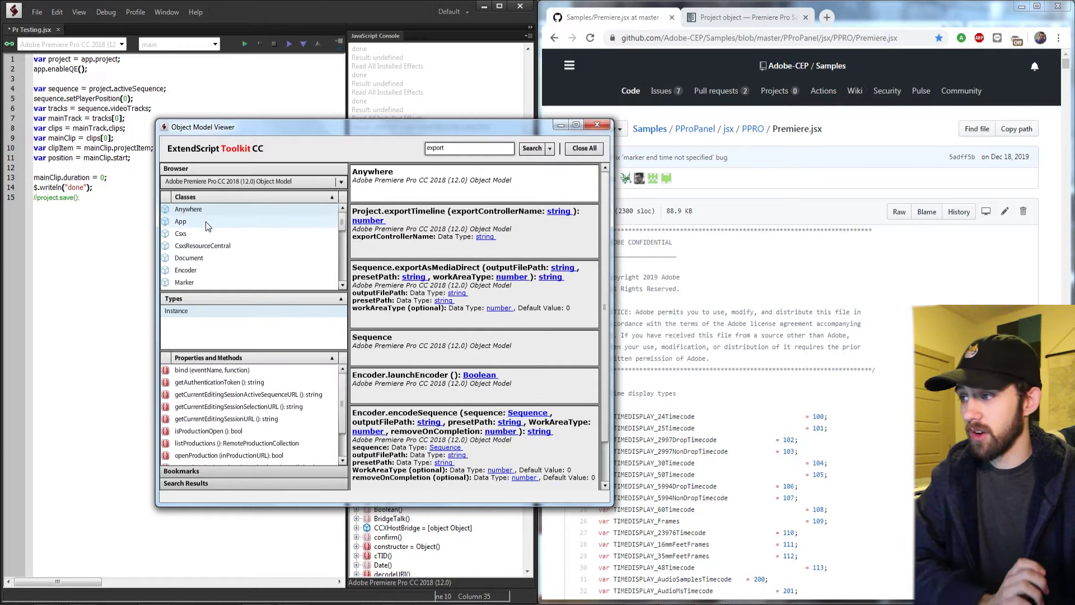
left_click(206, 221)
left_click(207, 234)
left_click(207, 246)
scroll(213, 257, "down", 3)
scroll(212, 257, "down", 1)
left_click(211, 258)
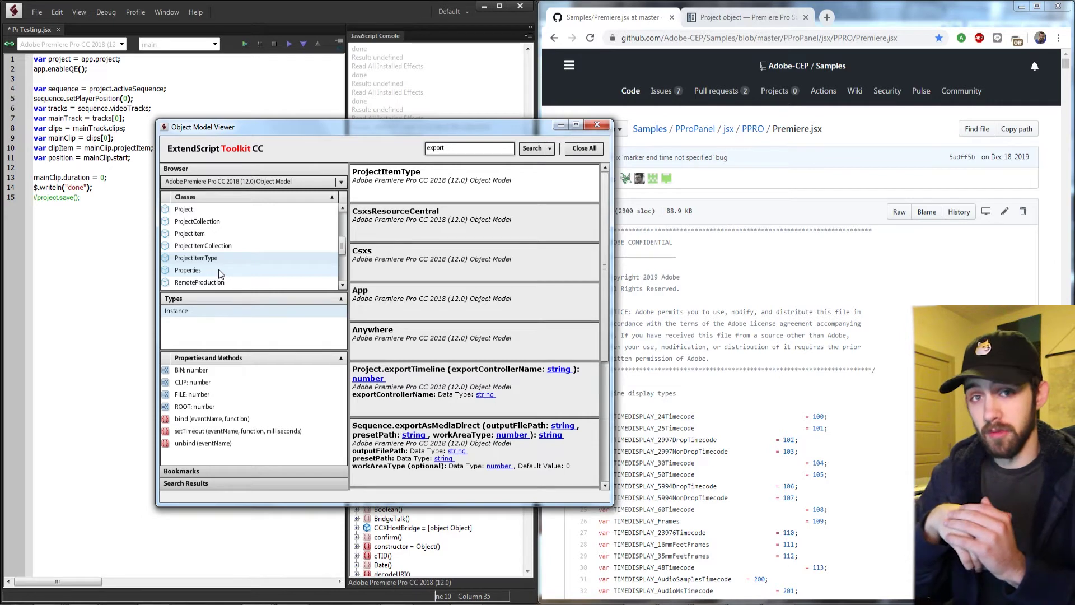
scroll(215, 258, "down", 3)
Step: Inspect Track's mediaType and overwriteClip, then TrackItemCollection and Csxs, and close the viewer
left_click(213, 243)
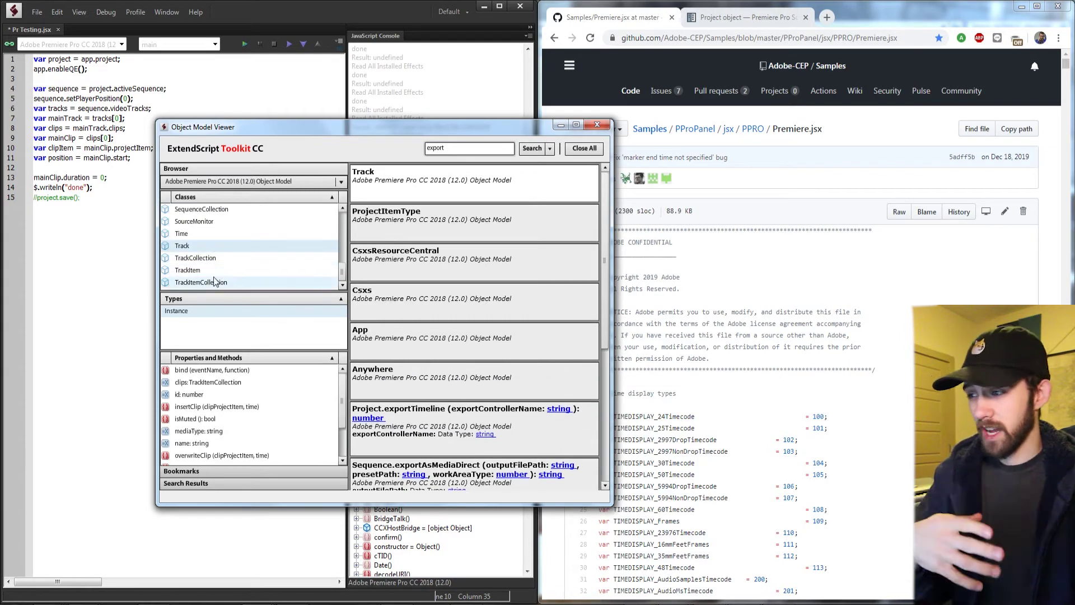
left_click(248, 430)
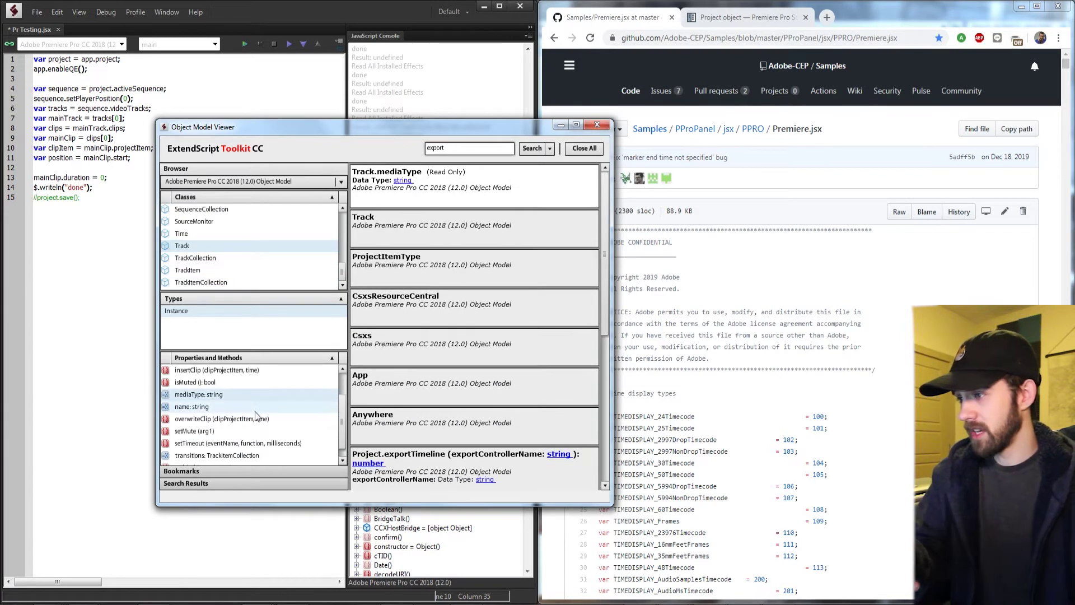
scroll(248, 430, "down", 1)
left_click(247, 424)
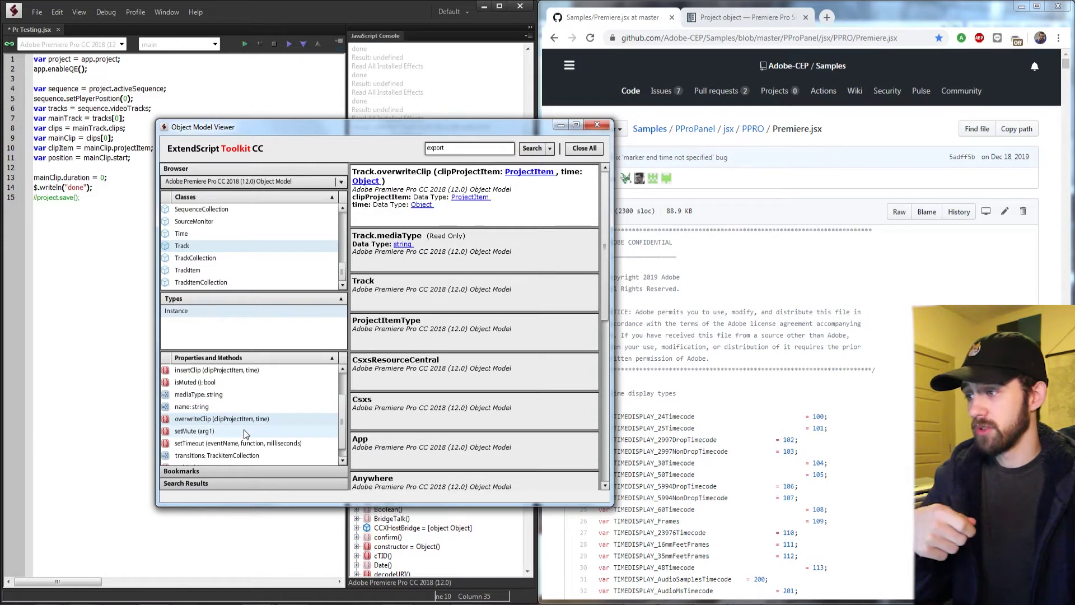
left_click(213, 283)
scroll(211, 261, "up", 6)
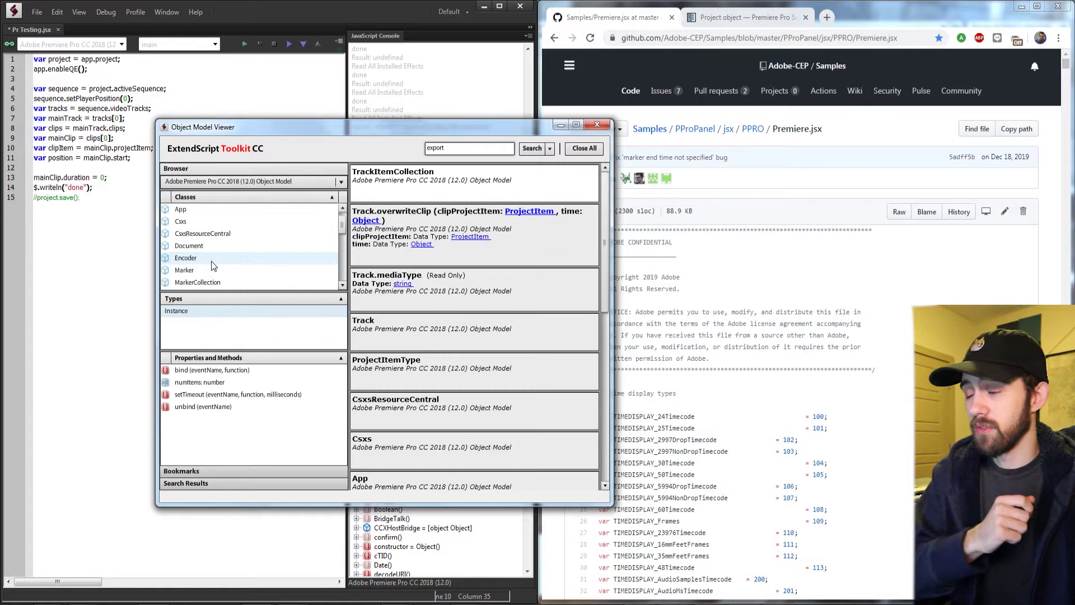
left_click(213, 221)
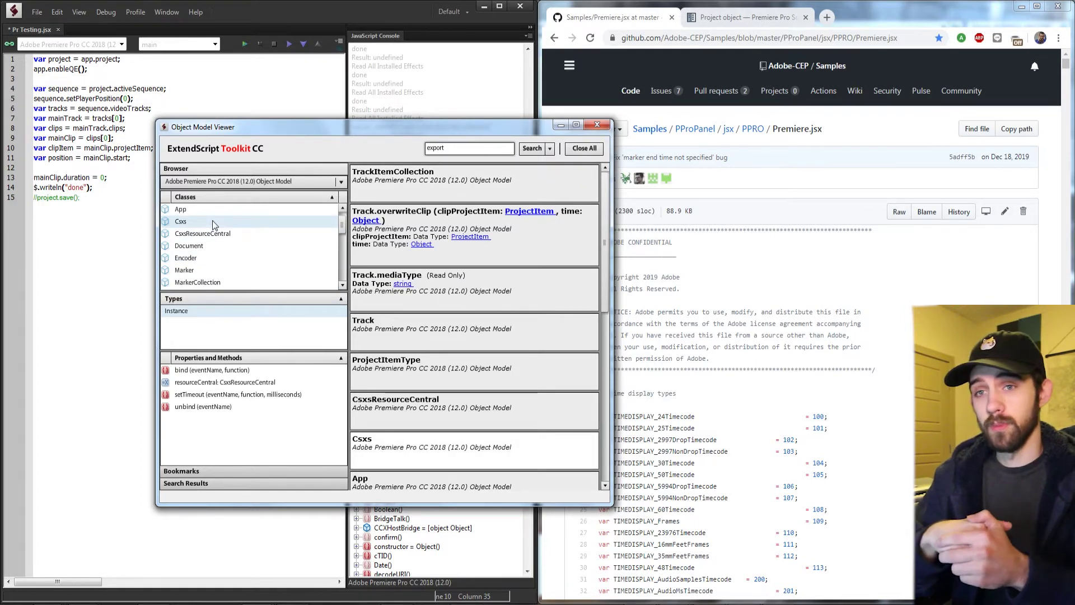
left_click(598, 123)
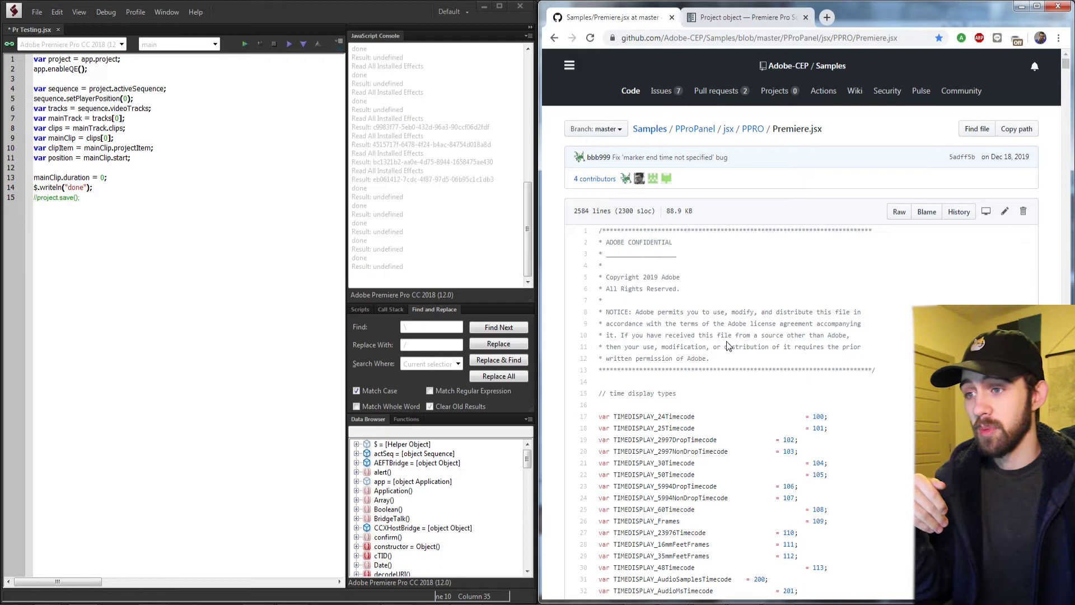
Step: Scroll further down the Premiere.jsx sample code on GitHub
scroll(727, 341, "down", 8)
left_click(257, 308)
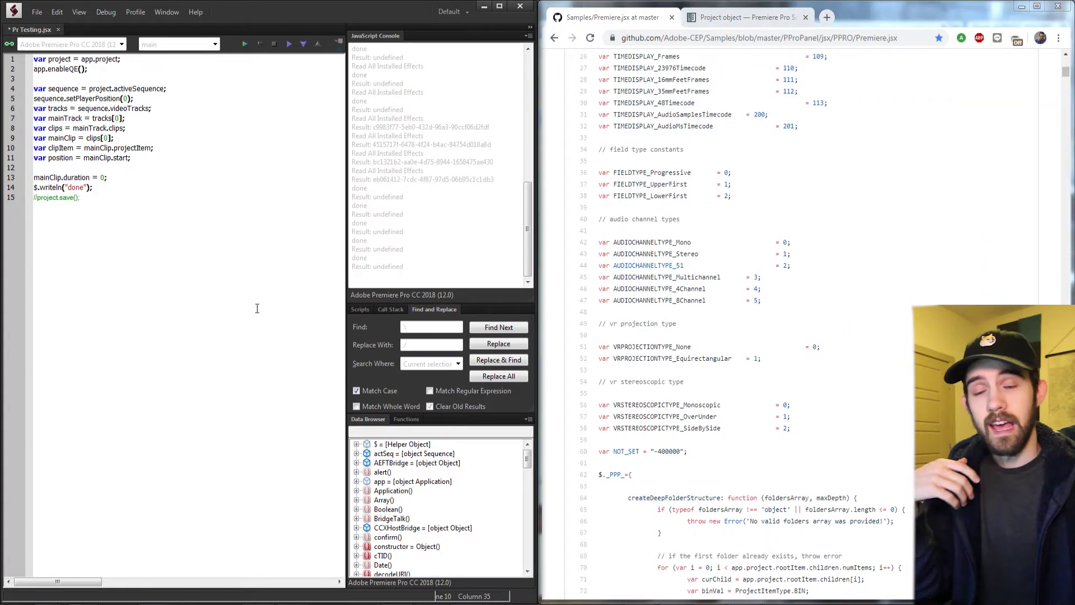
left_click(695, 389)
scroll(694, 388, "down", 9)
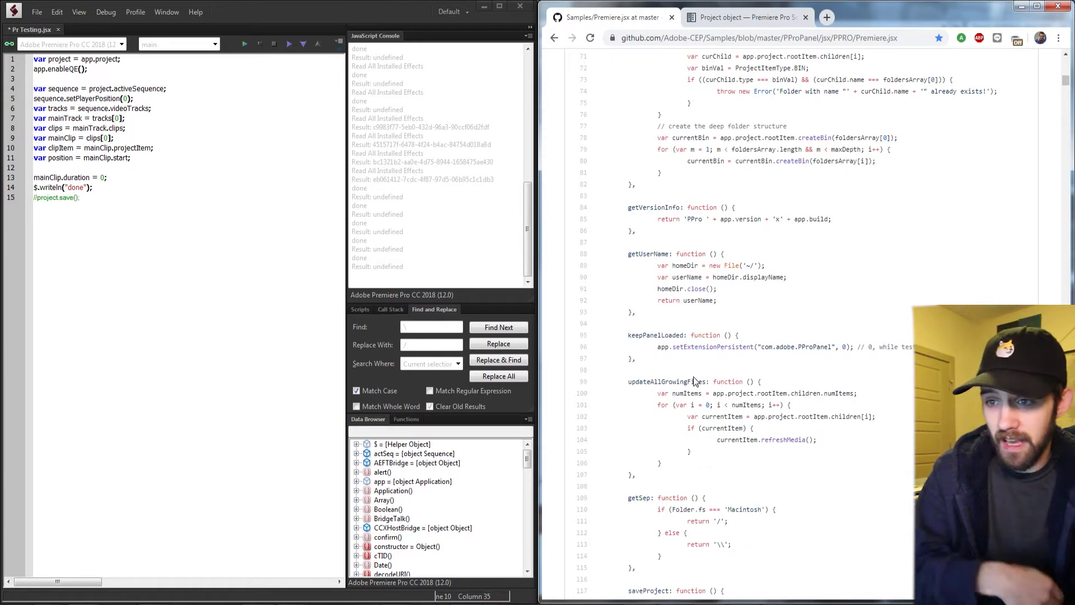
scroll(757, 349, "down", 20)
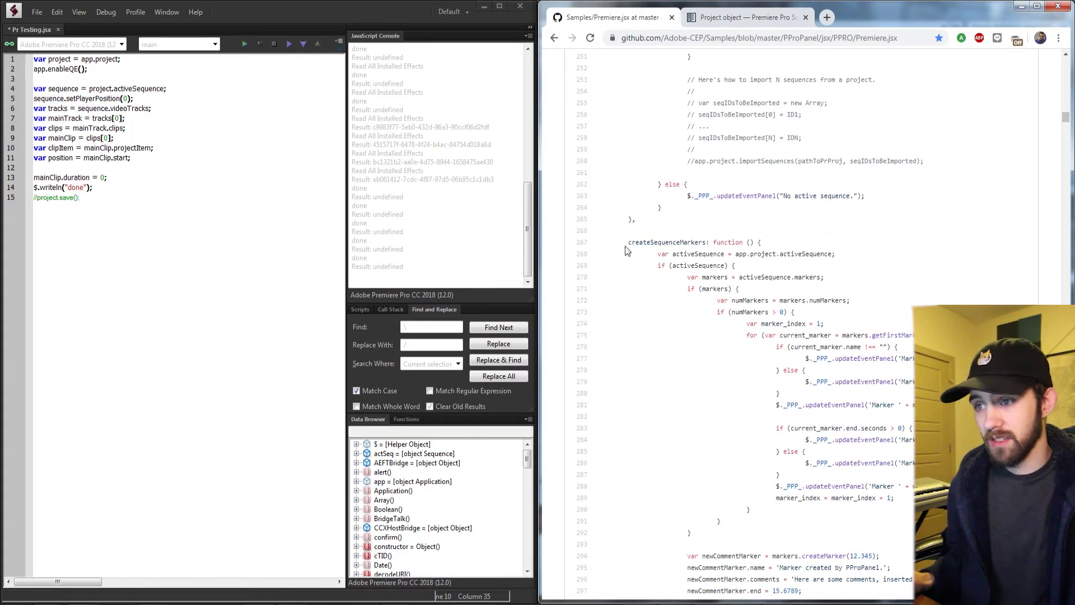
Step: Highlight the createSequenceMarkers, searchForBinWithName and importFiles function names in the code
left_click_drag(634, 242, 701, 242)
scroll(695, 244, "down", 7)
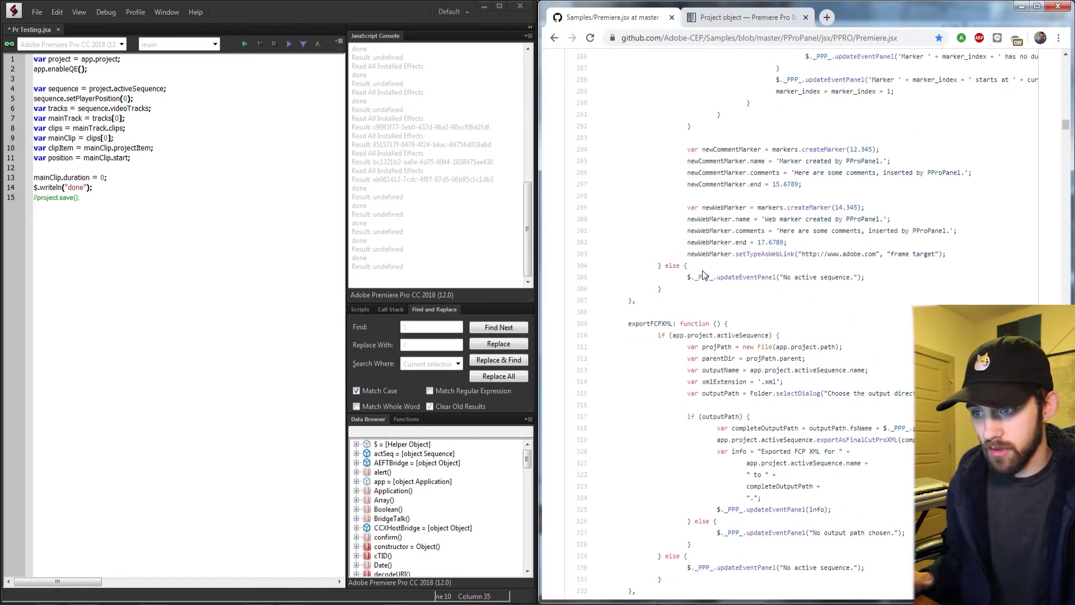
scroll(704, 274, "down", 13)
left_click_drag(631, 230, 678, 231)
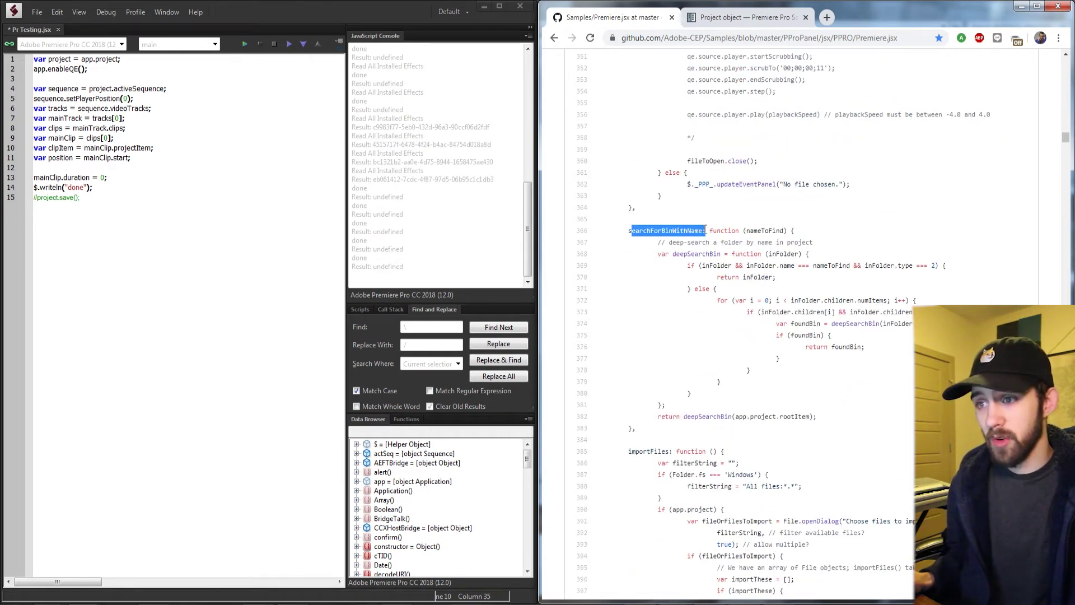
left_click_drag(631, 454, 672, 453)
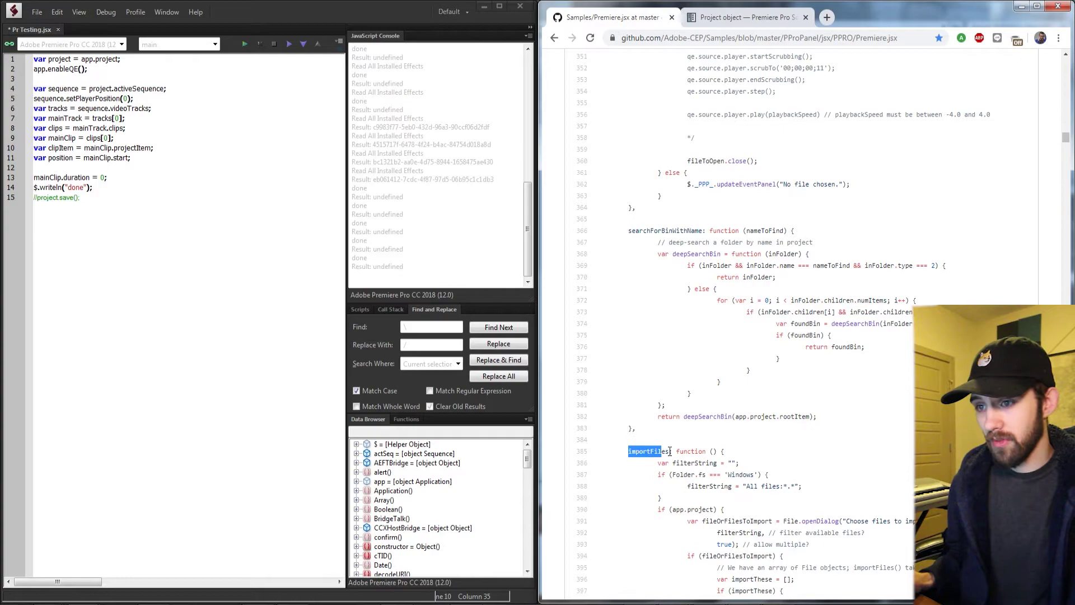
left_click(744, 398)
Step: Scroll the remaining code, then switch to the Scripting Guide's Project object page
scroll(760, 212, "down", 20)
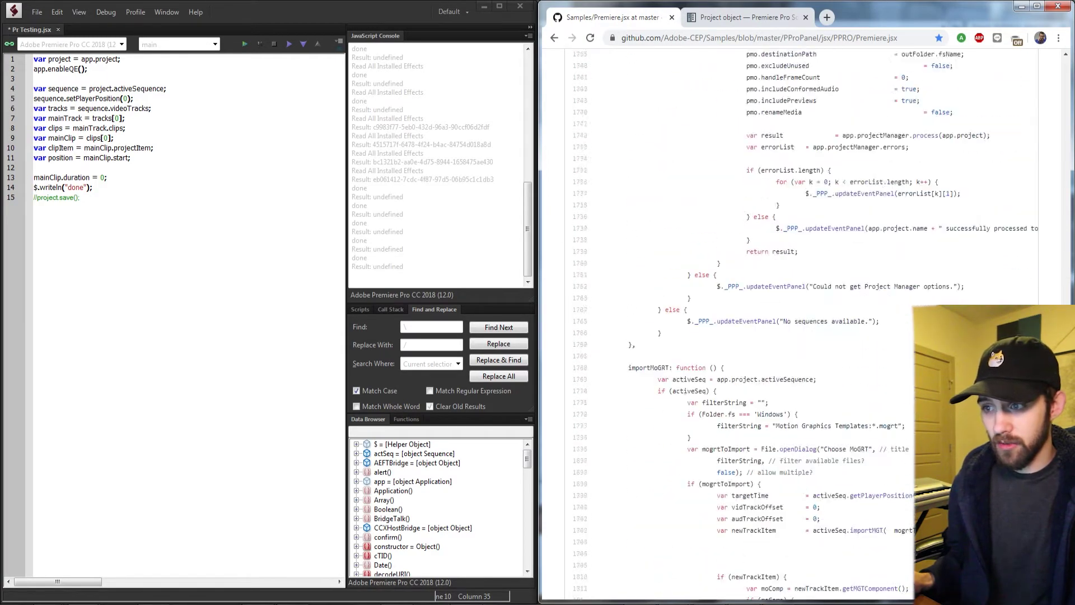
scroll(760, 325, "down", 17)
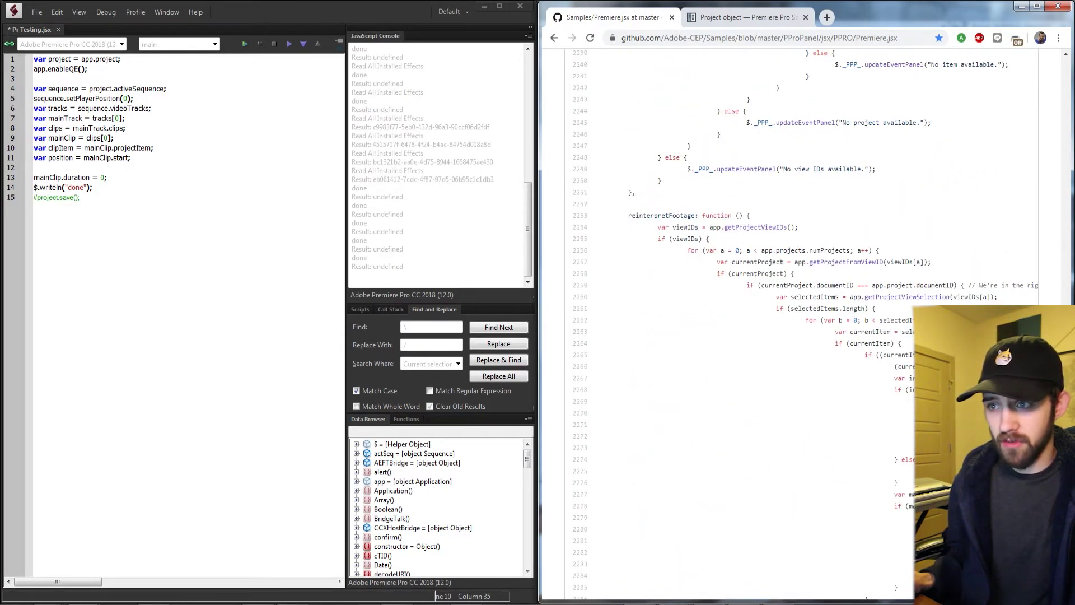
scroll(761, 325, "up", 10)
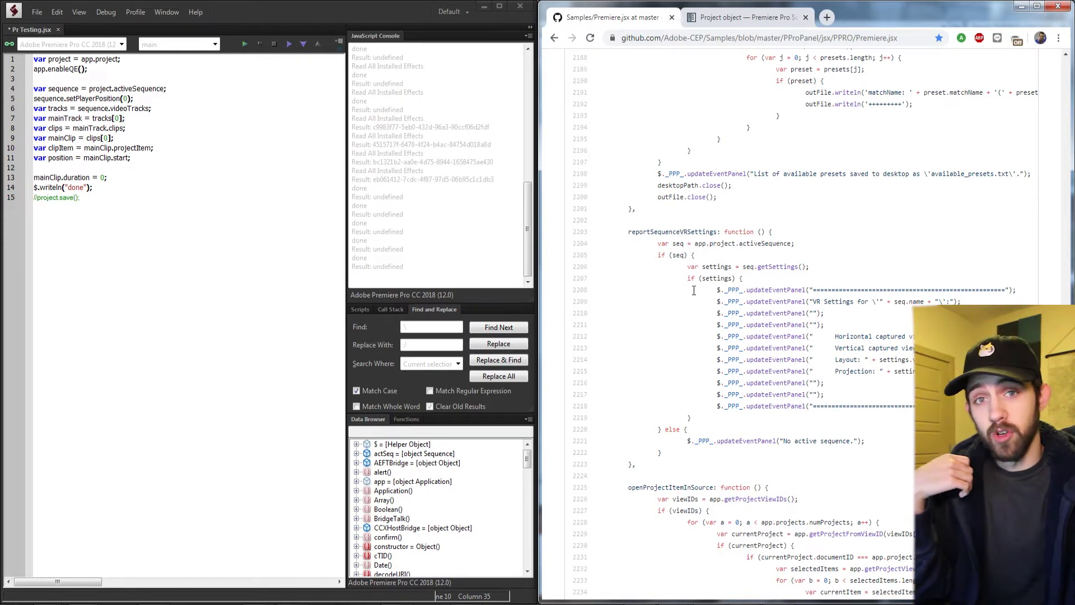
scroll(745, 291, "up", 15)
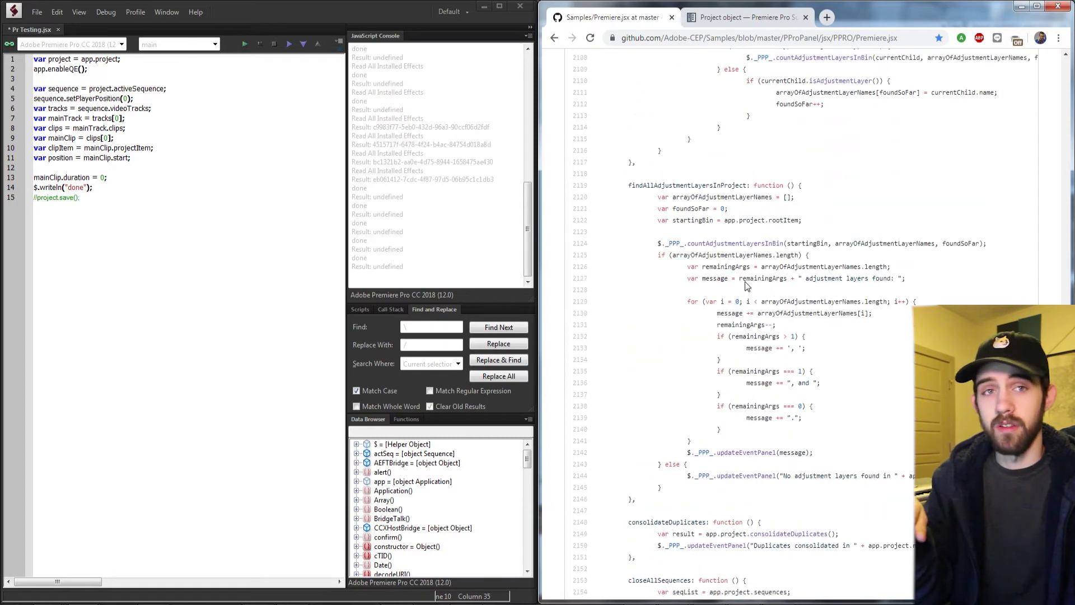
key("ctrl+Tab")
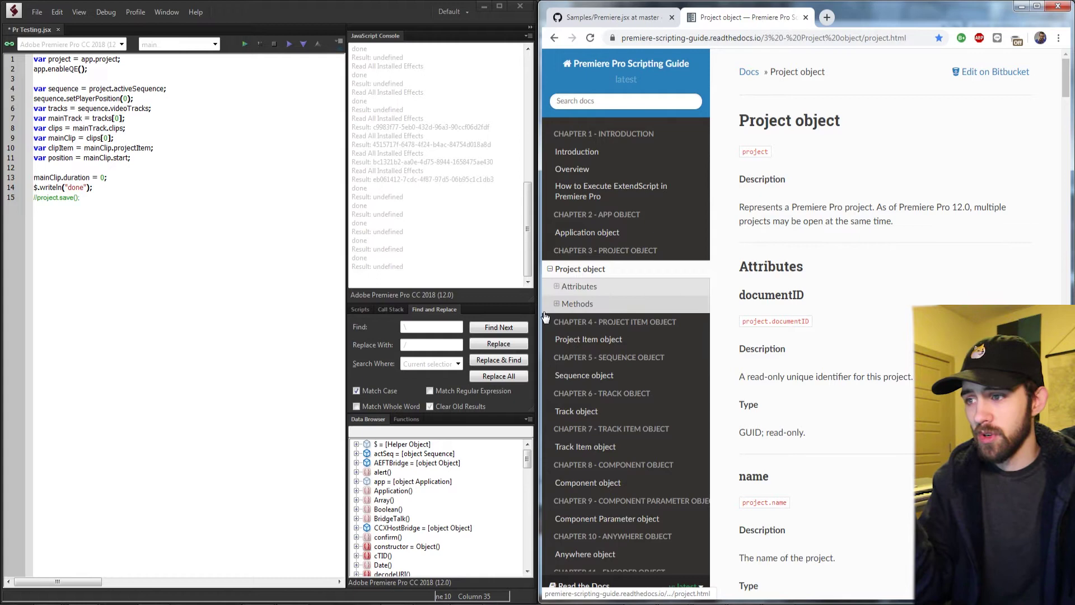
Step: Widen the browser and open the Project Item object page, scrolling to moveBin() and deleteBin()
left_click_drag(538, 309, 419, 298)
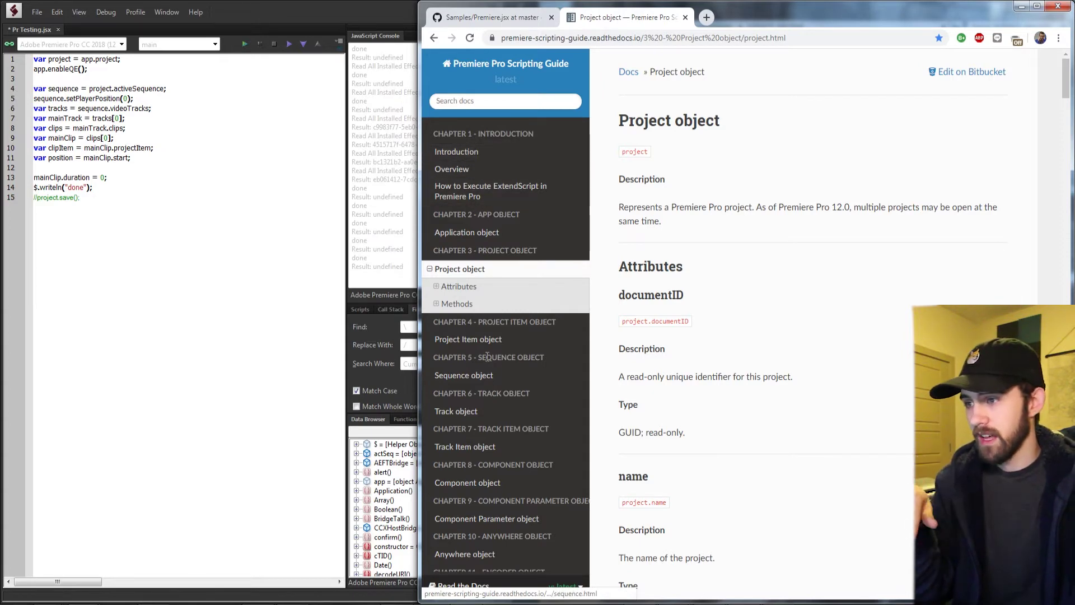
scroll(503, 223, "down", 2)
left_click(498, 221)
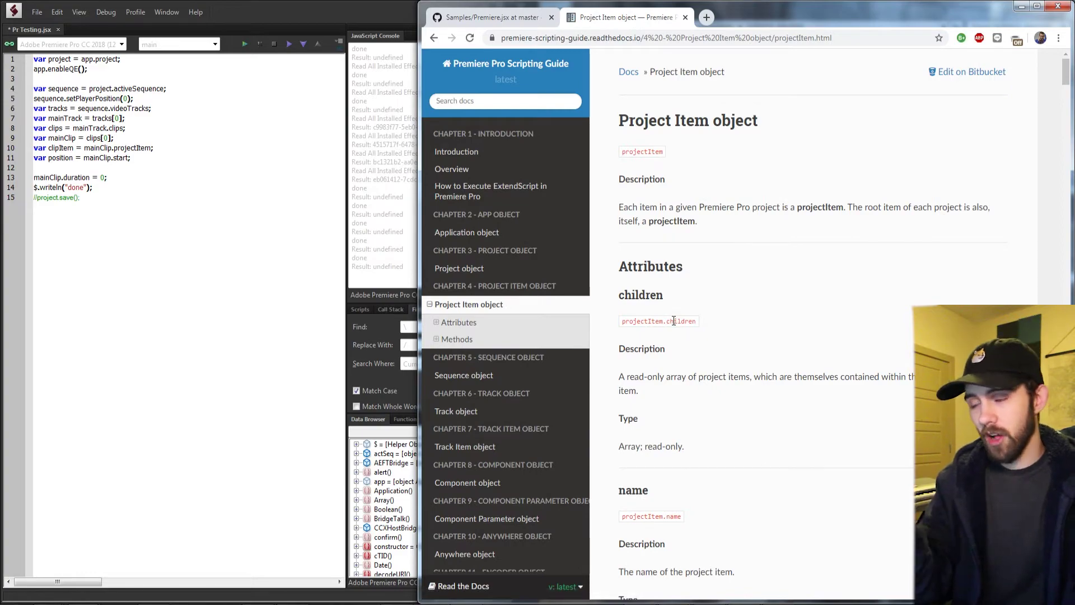
scroll(674, 321, "down", 10)
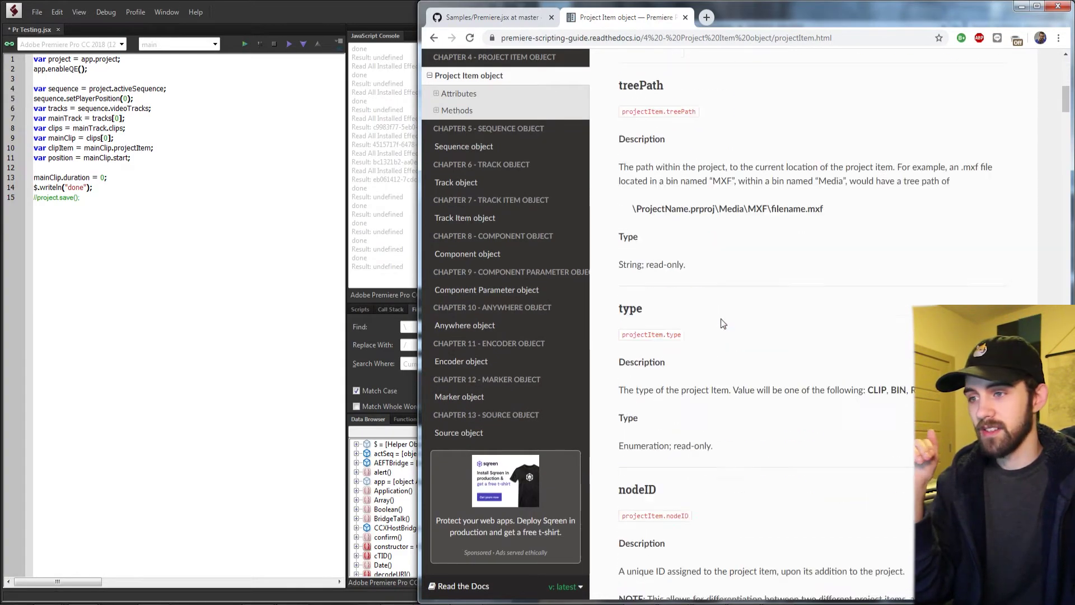
scroll(722, 324, "down", 10)
scroll(724, 323, "up", 5)
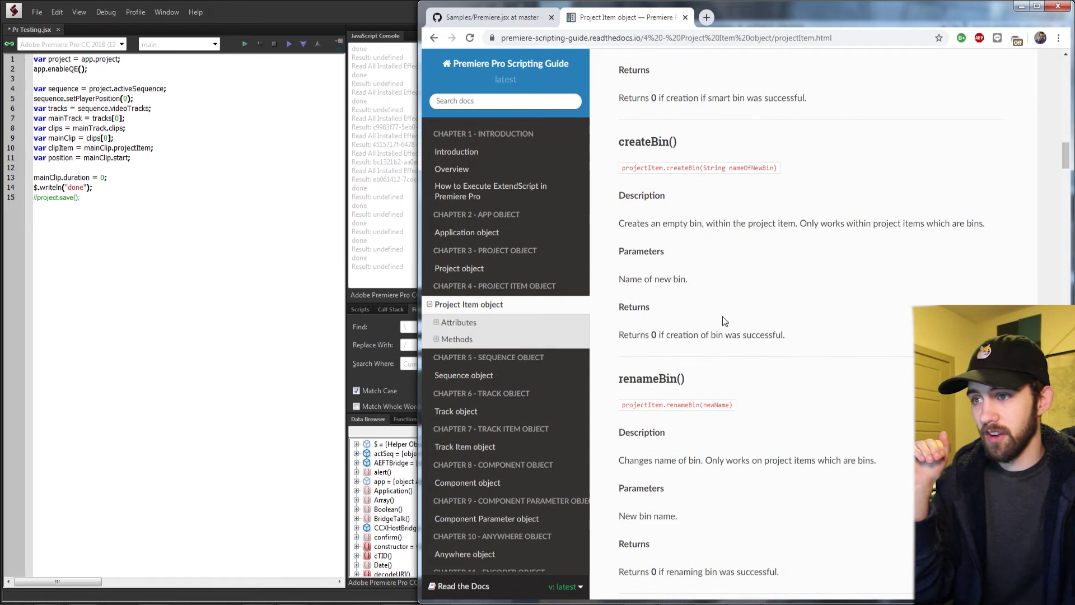
scroll(724, 321, "up", 5)
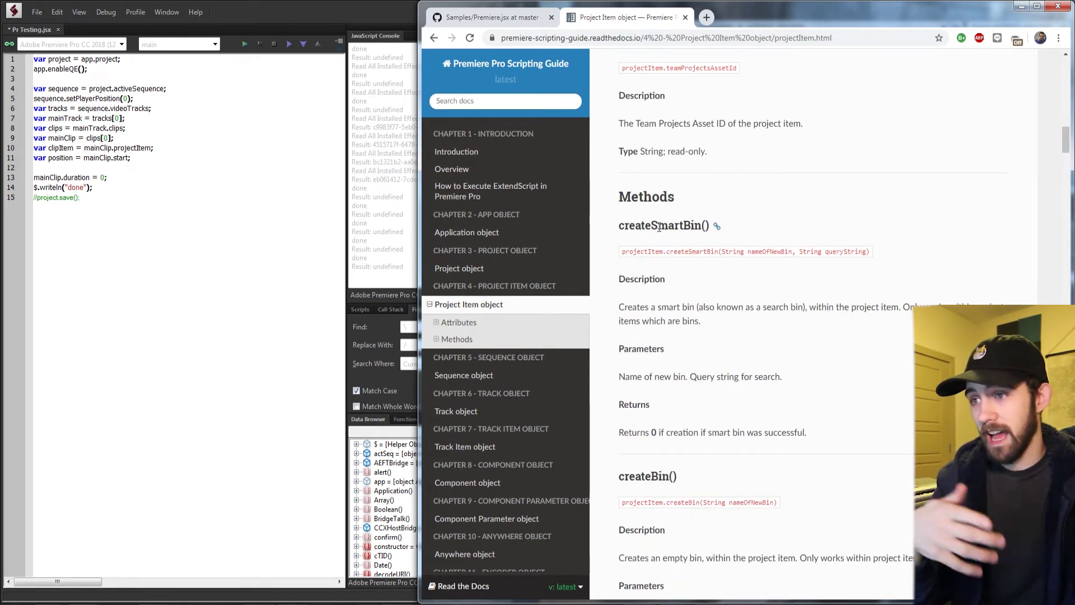
scroll(705, 338, "down", 8)
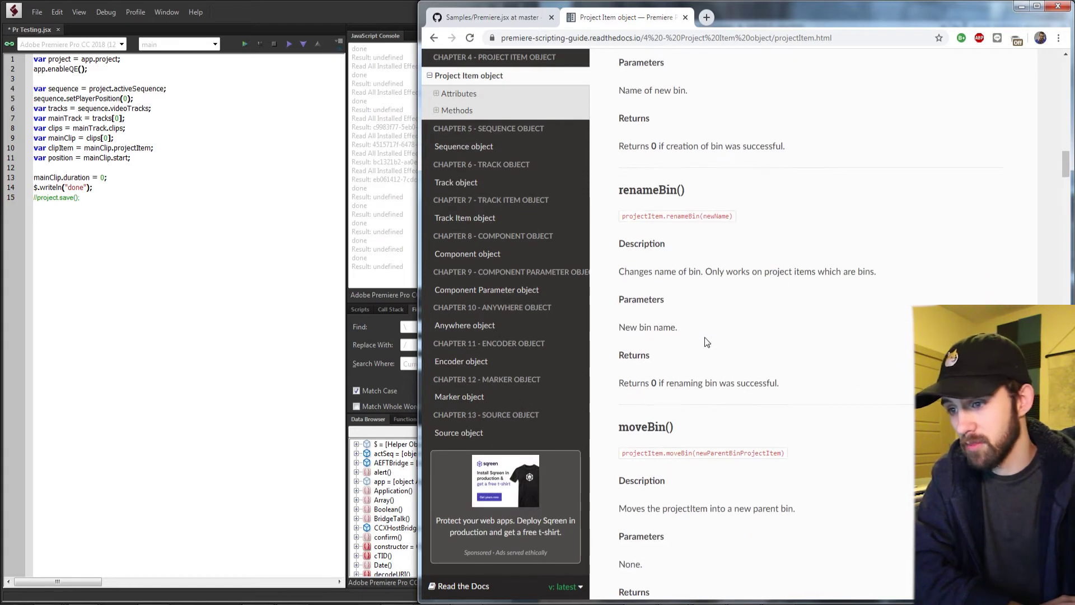
scroll(707, 342, "down", 6)
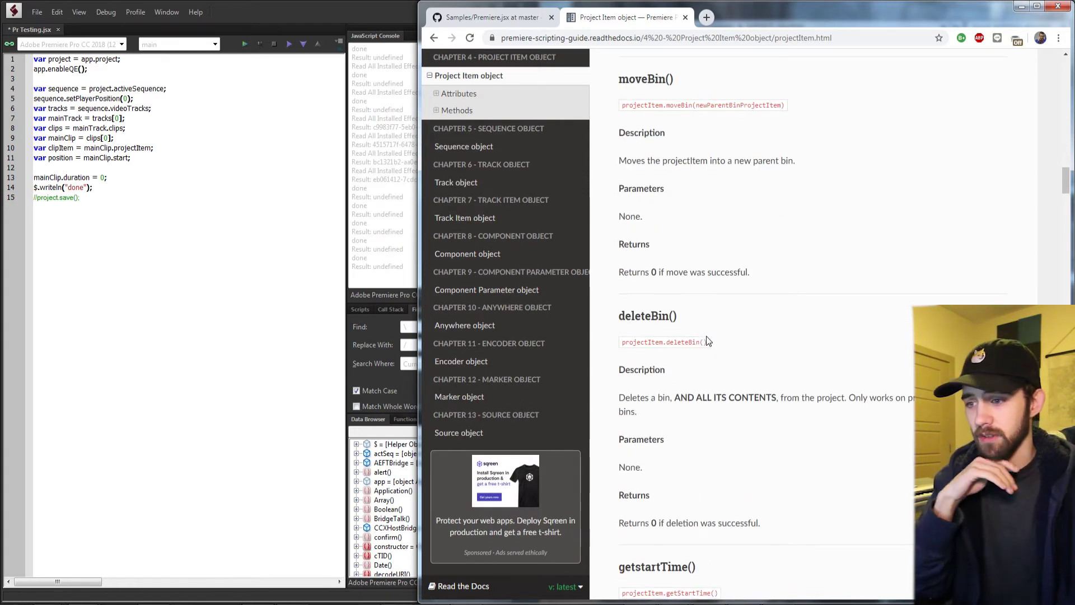
Step: Open the Encoder object page and scroll down to the encodeSequence method
left_click(476, 367)
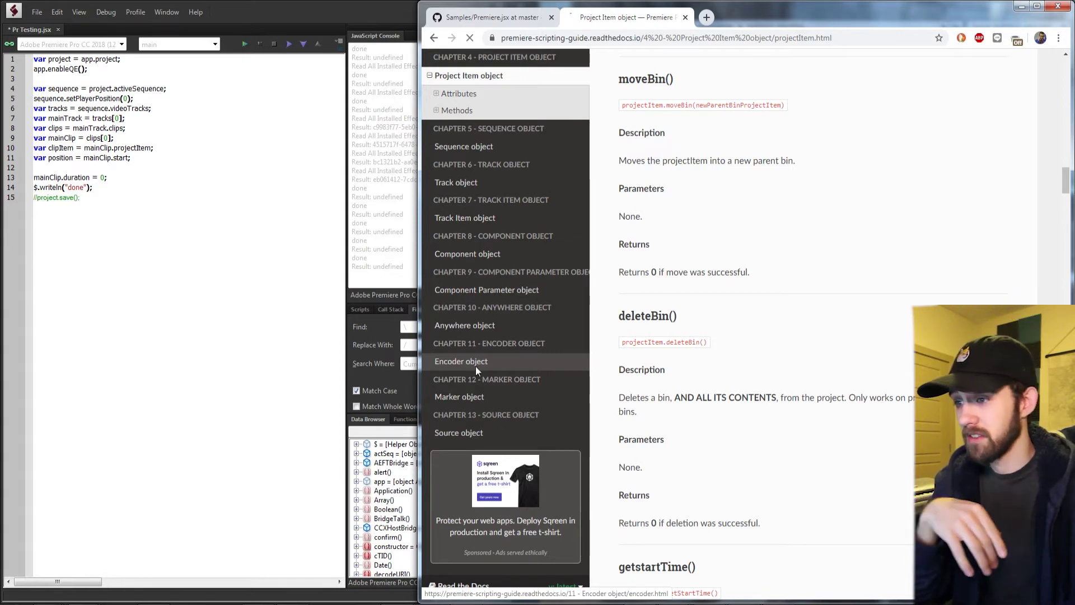
scroll(674, 327, "down", 4)
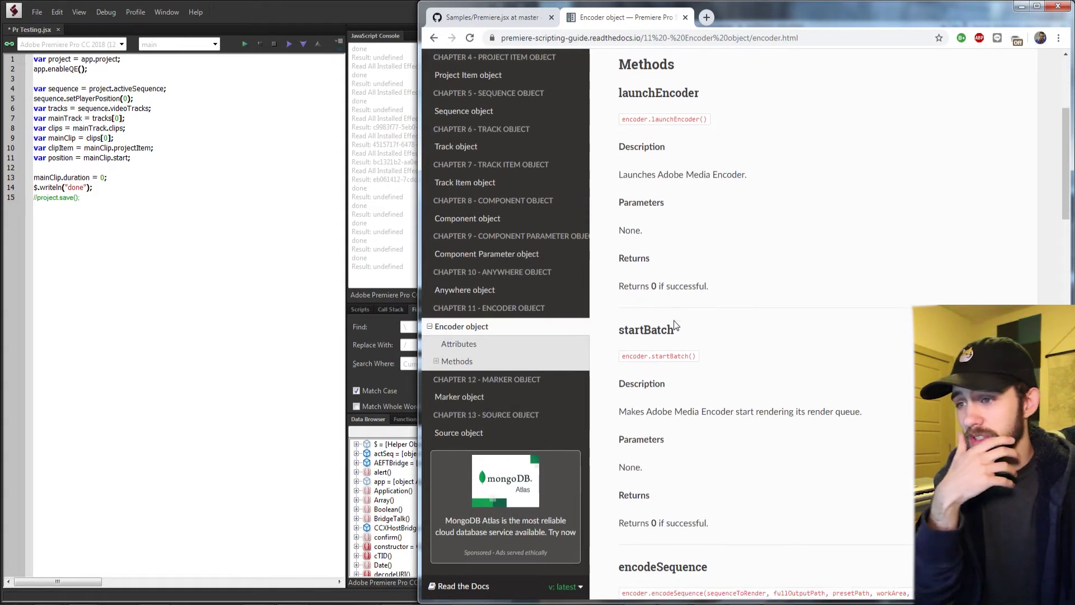
scroll(674, 320, "down", 2)
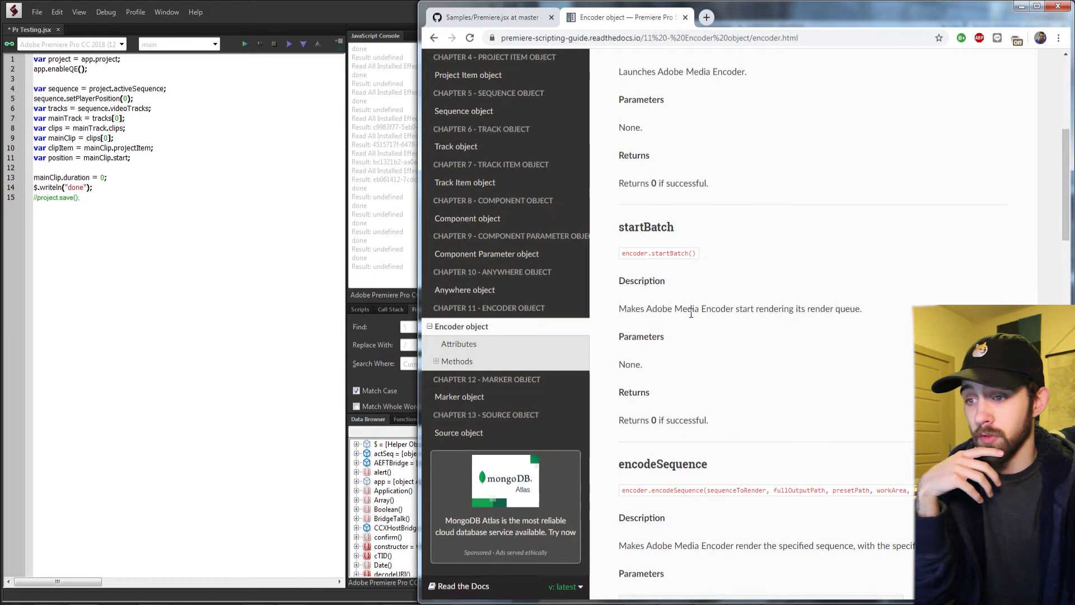
scroll(691, 314, "down", 2)
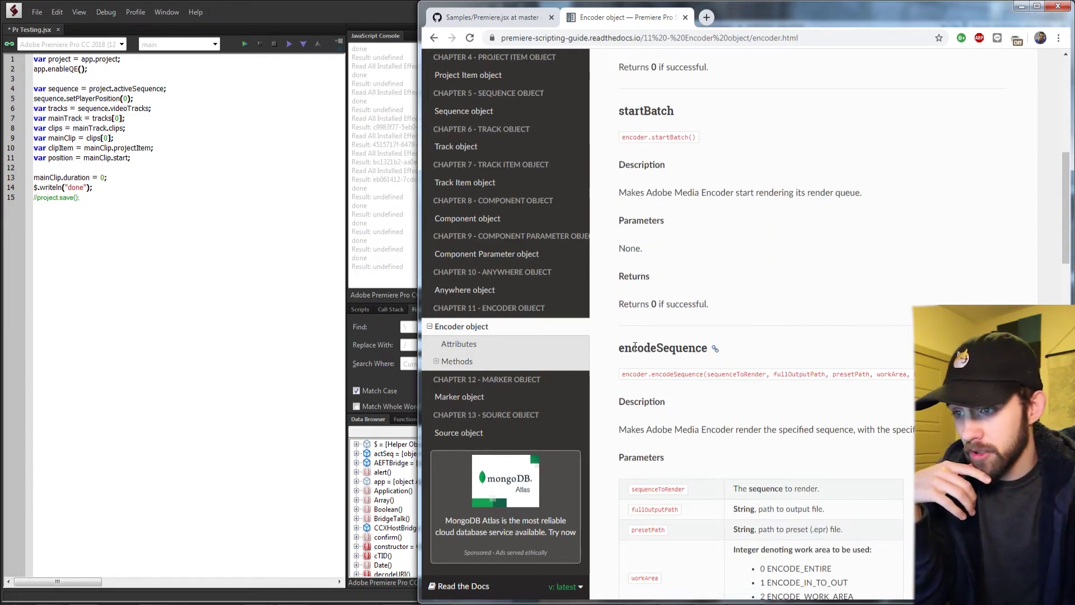
scroll(635, 346, "down", 2)
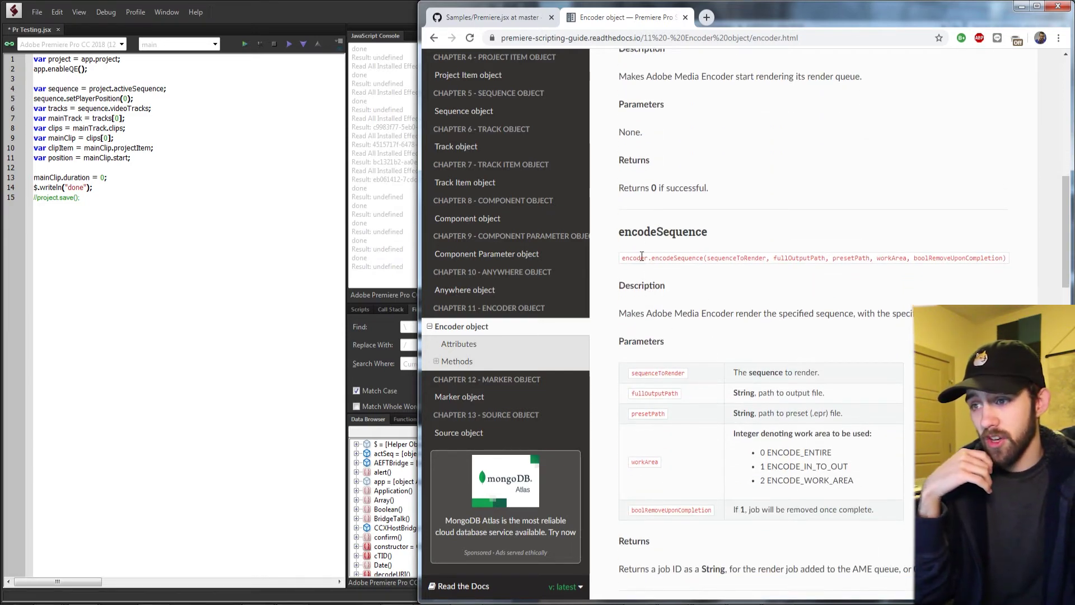
Step: Highlight the encodeSequence signature's start, its parameter list, and the method name
left_click_drag(623, 259, 829, 259)
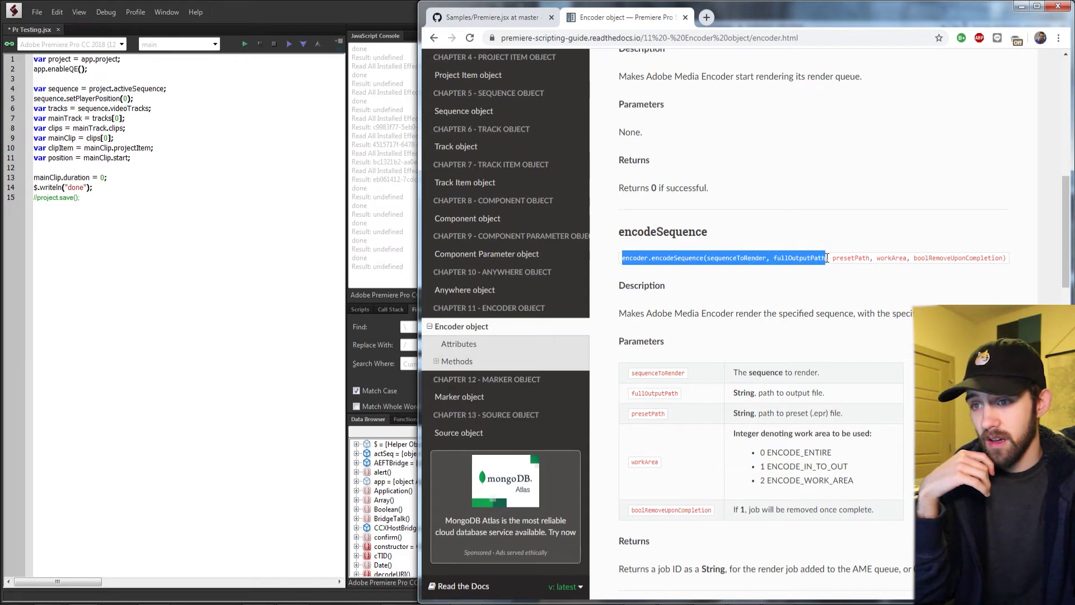
left_click(721, 271)
left_click_drag(710, 257, 1006, 259)
left_click(783, 273)
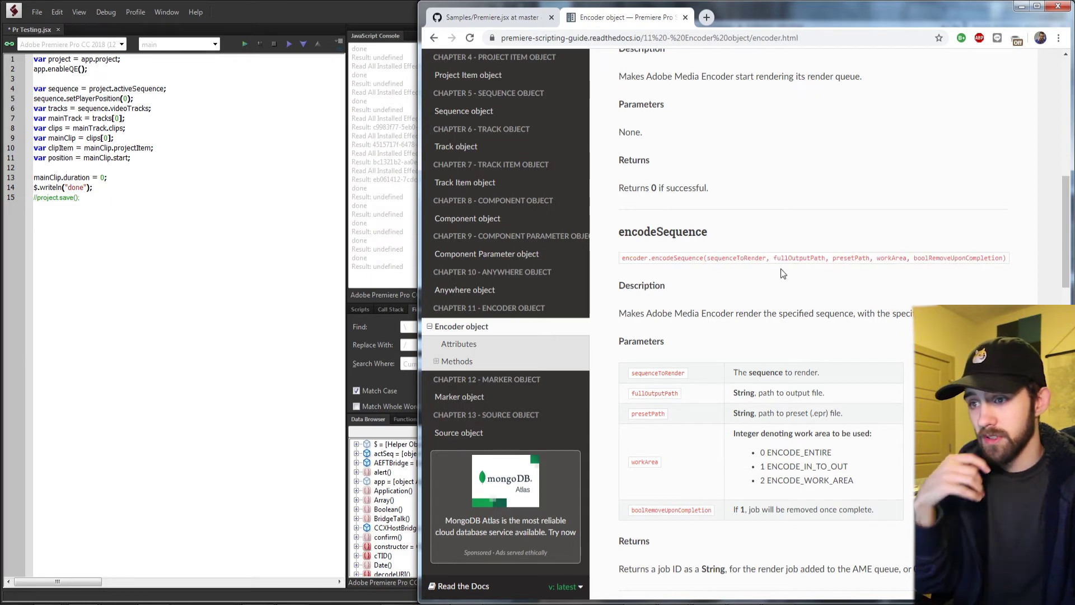
left_click_drag(652, 259, 699, 259)
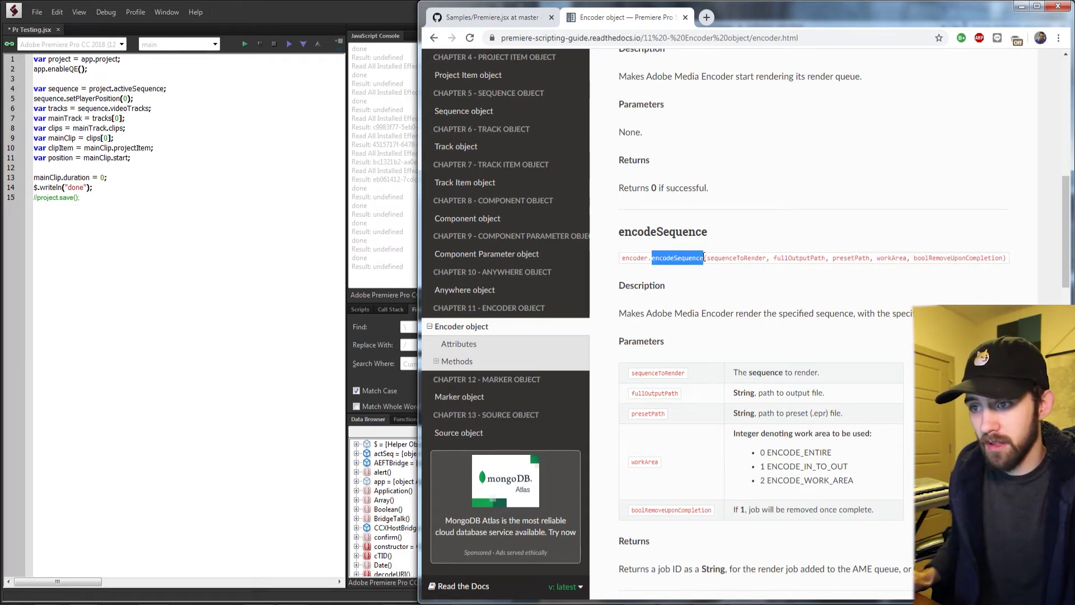
Step: Return to the Premiere.jsx samples and search for the encodeSequence call
left_click(488, 18)
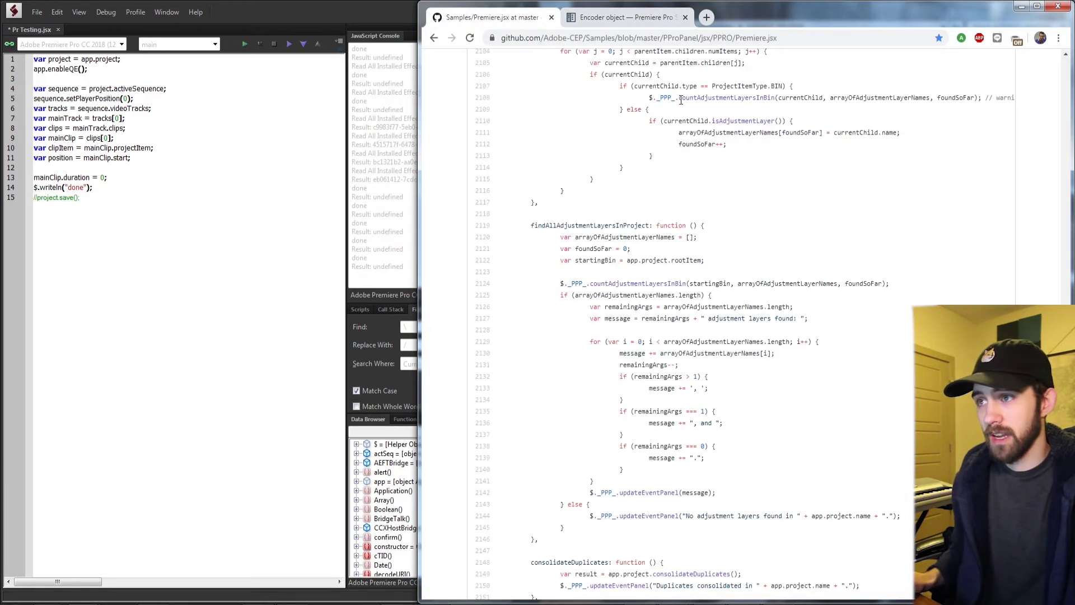
scroll(625, 217, "up", 9)
left_click_drag(1065, 485, 1065, 69)
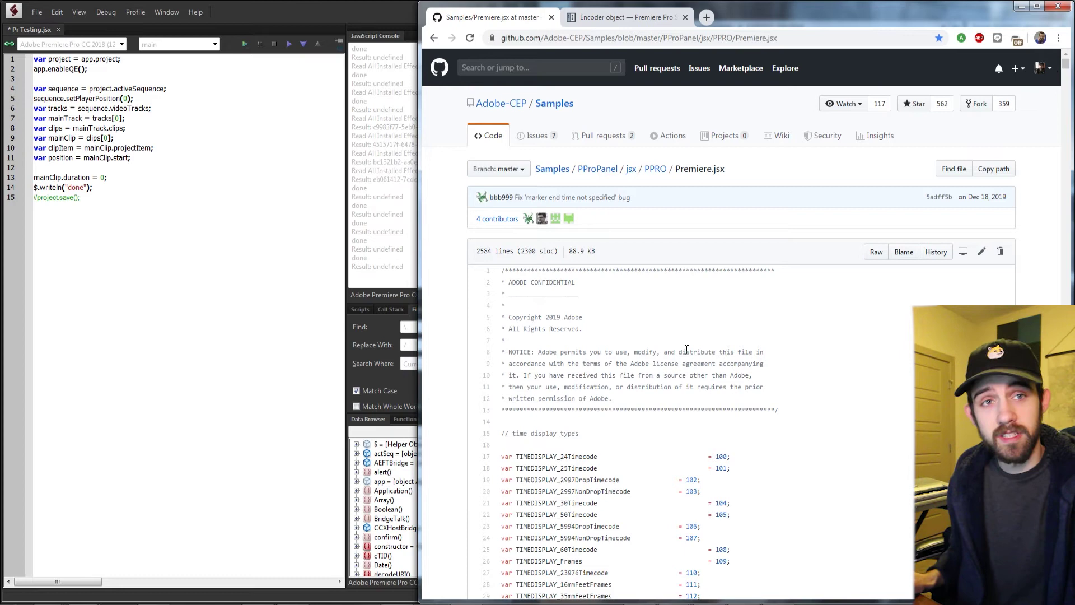
key("ctrl+f")
type("encodeSequence")
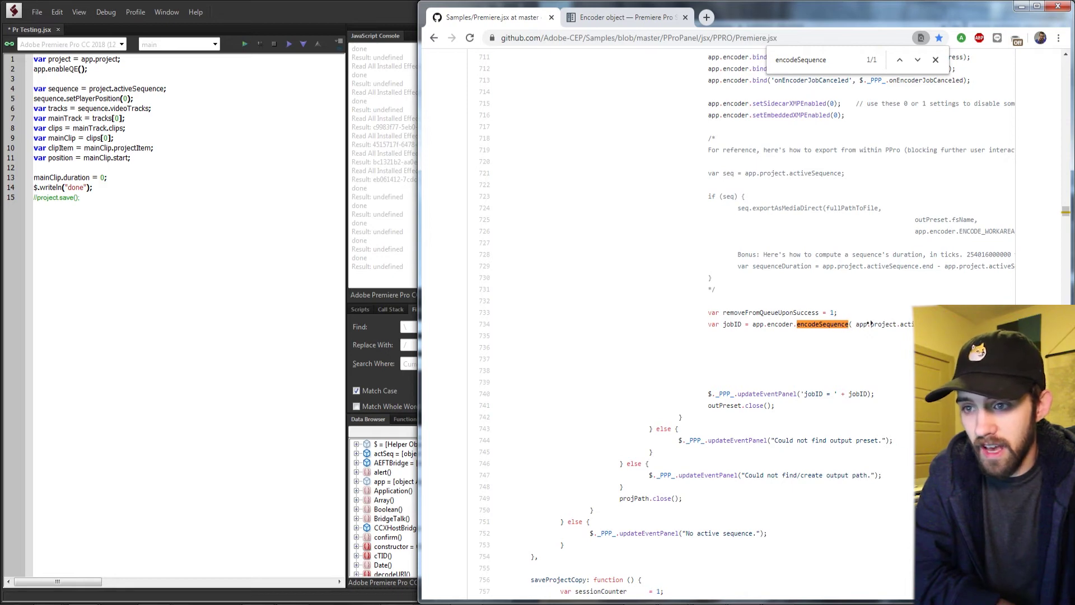
scroll(871, 324, "right", 6)
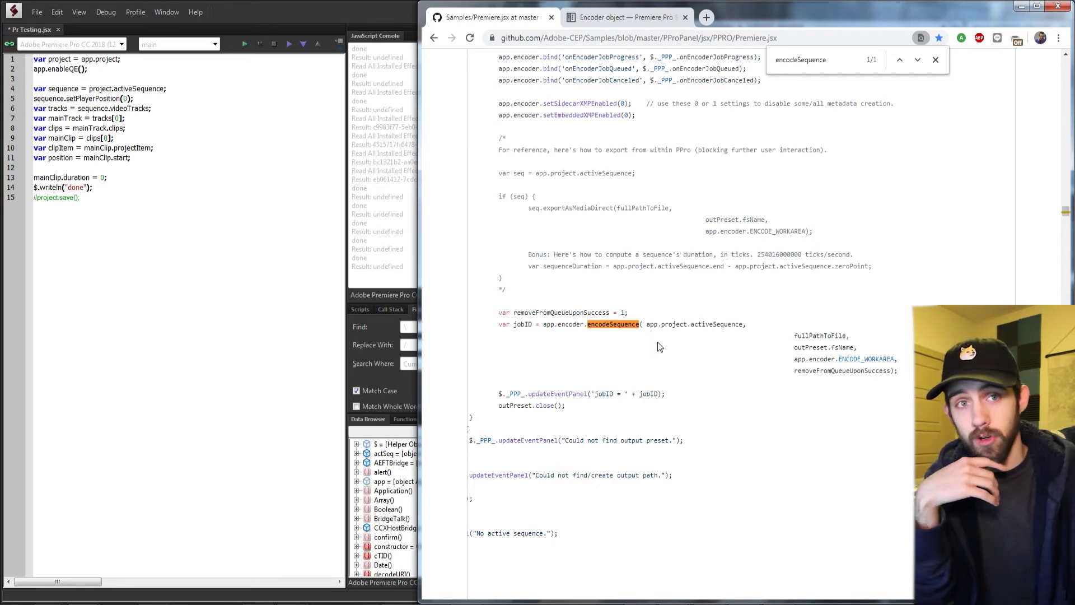
scroll(657, 341, "left", 3)
Step: Briefly check ExtendScript Toolkit's Help menu, then return to the browser
left_click(168, 93)
left_click(192, 12)
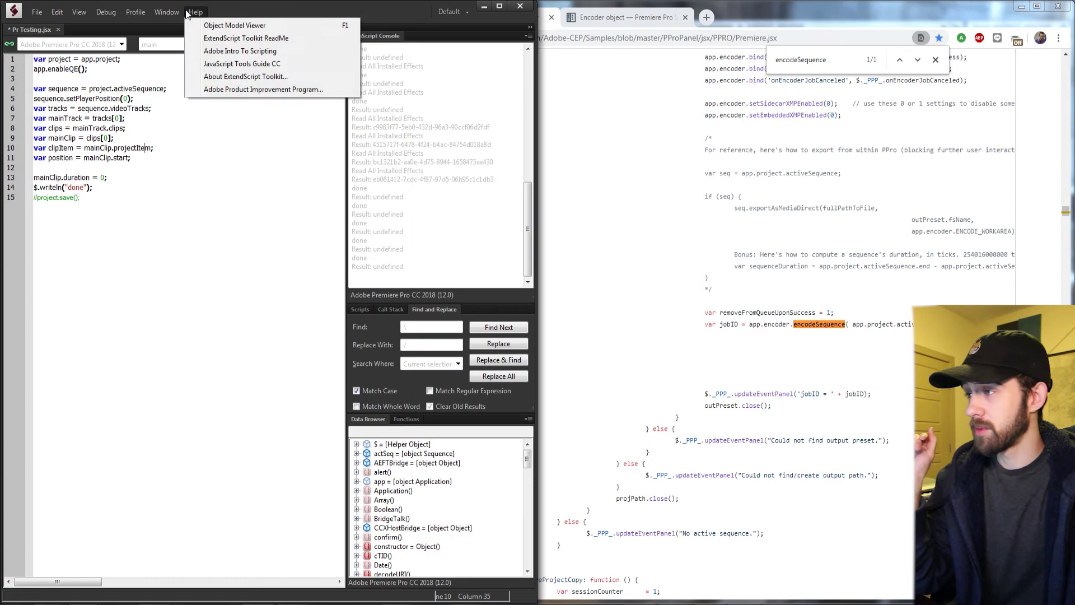
left_click(539, 29)
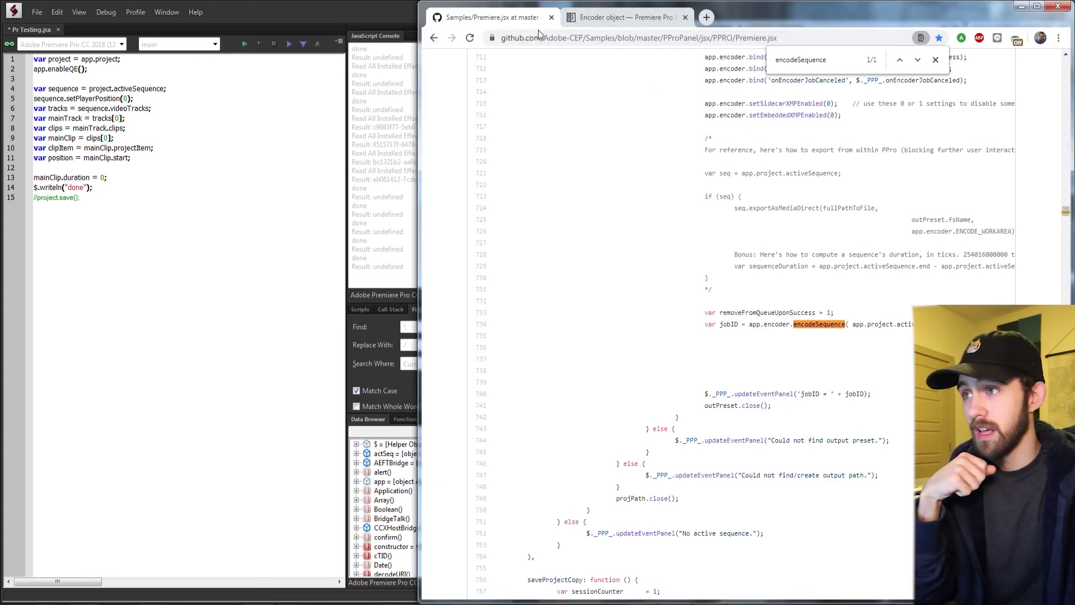
left_click_drag(1066, 214, 1066, 62)
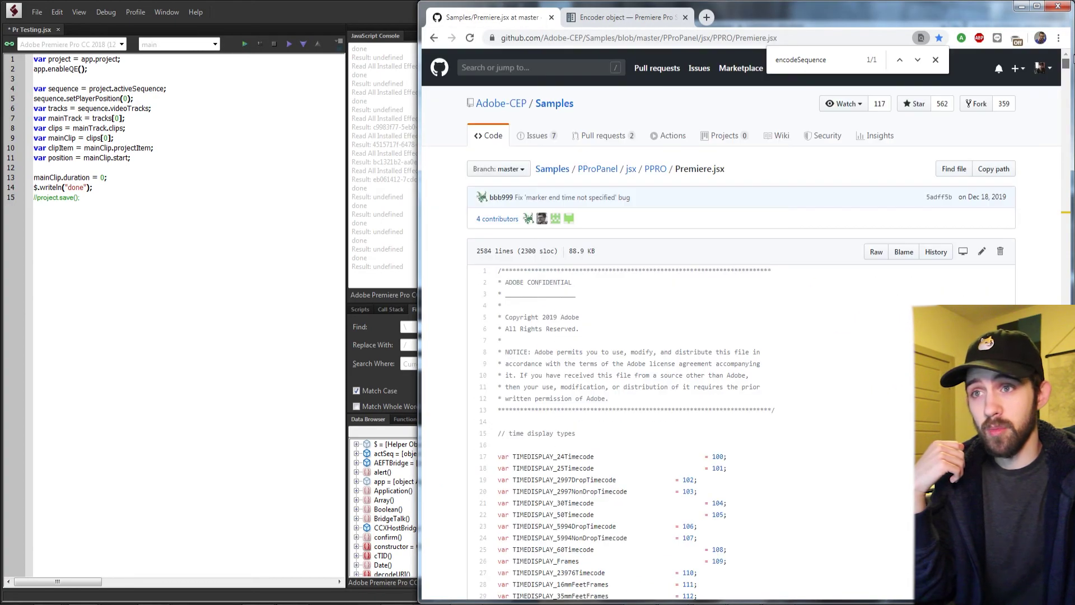
Step: Close the find bar and go back to the top of the Encoder object page, showing launchEncoder
left_click(936, 60)
left_click(644, 20)
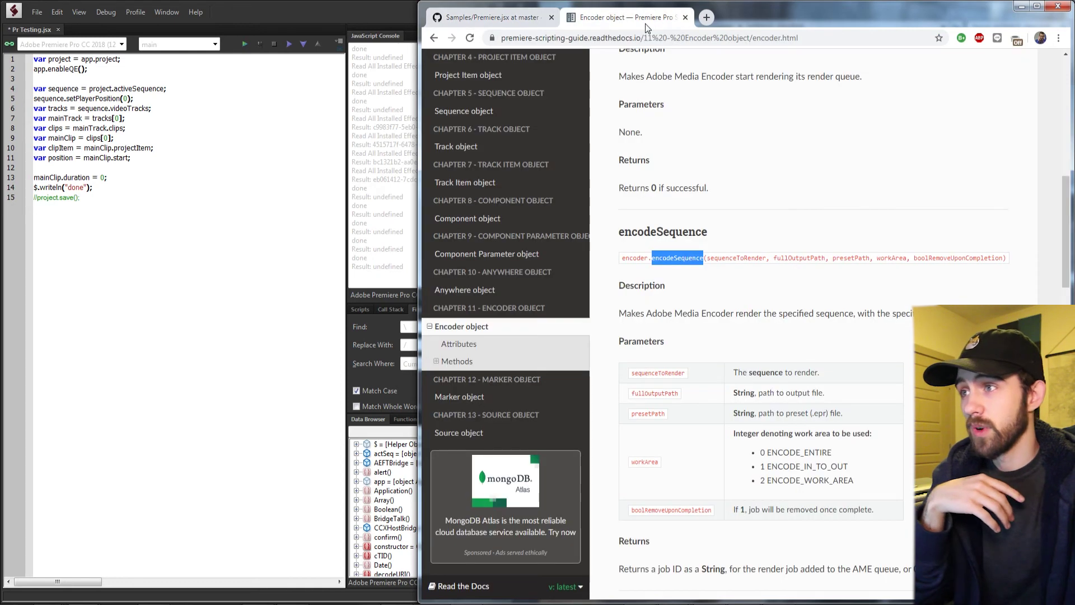
scroll(658, 170, "up", 10)
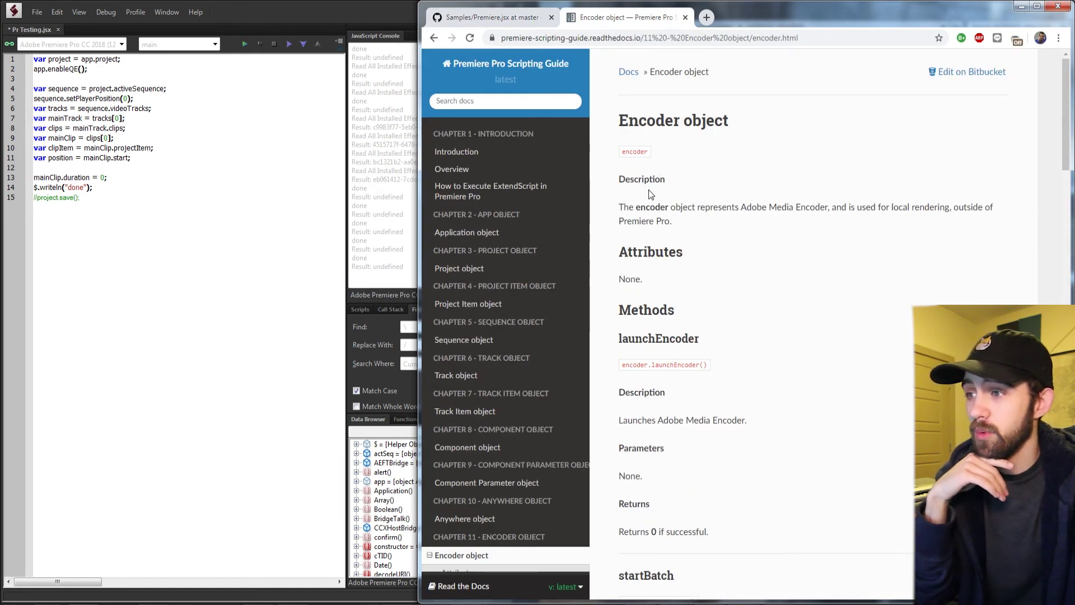